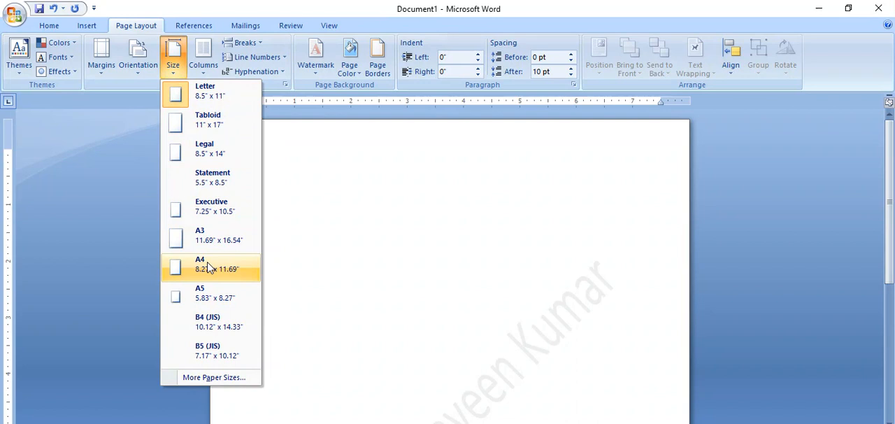
Step: Set the page to A4 size in Portrait orientation with Normal 1-inch margins
{"action": "left_click", "coordinate": [208, 267]}
{"action": "left_click", "coordinate": [137, 64]}
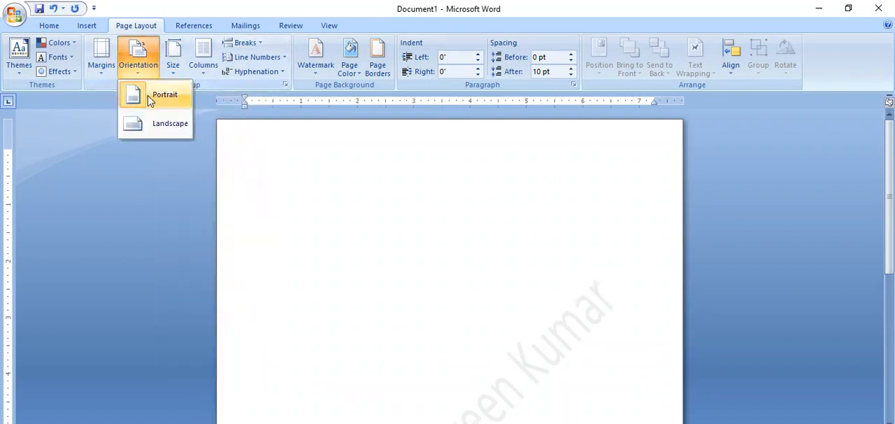
{"action": "left_click", "coordinate": [149, 101]}
{"action": "left_click", "coordinate": [105, 70]}
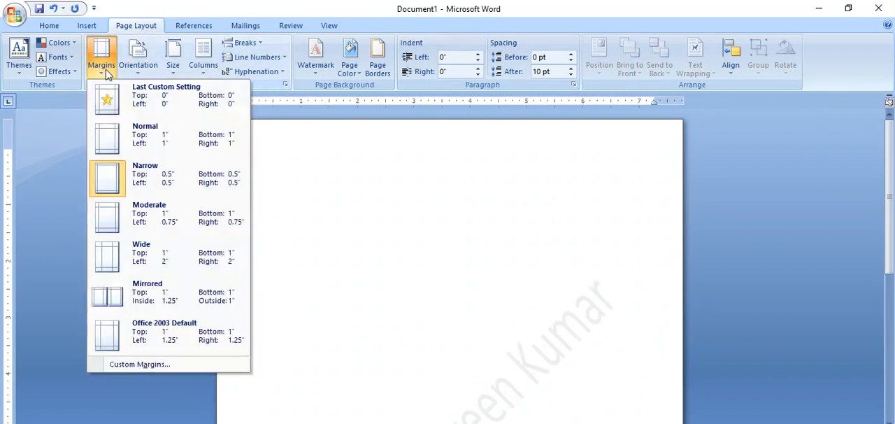
{"action": "left_click", "coordinate": [166, 146]}
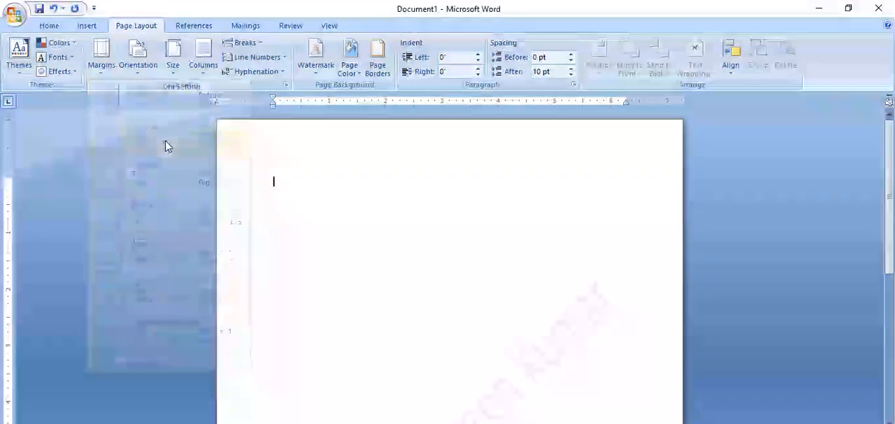
{"action": "left_click", "coordinate": [98, 61]}
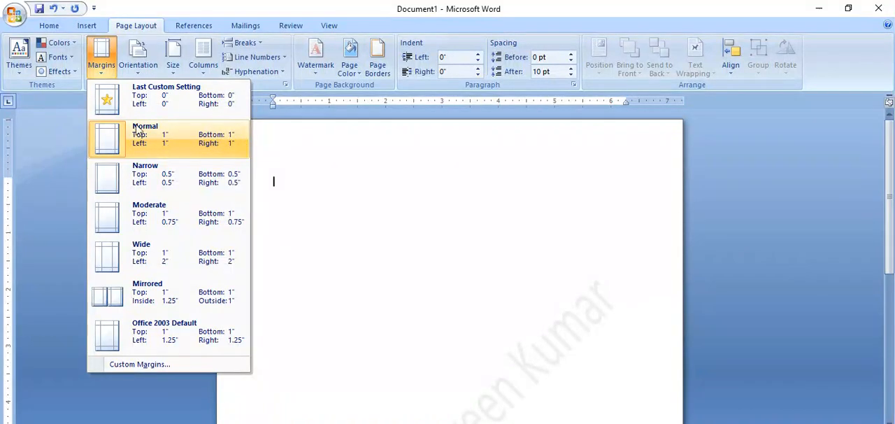
Step: Enter the heading "INDEX" on the first line, centre it and enlarge it to 16 pt
{"action": "left_click", "coordinate": [49, 27]}
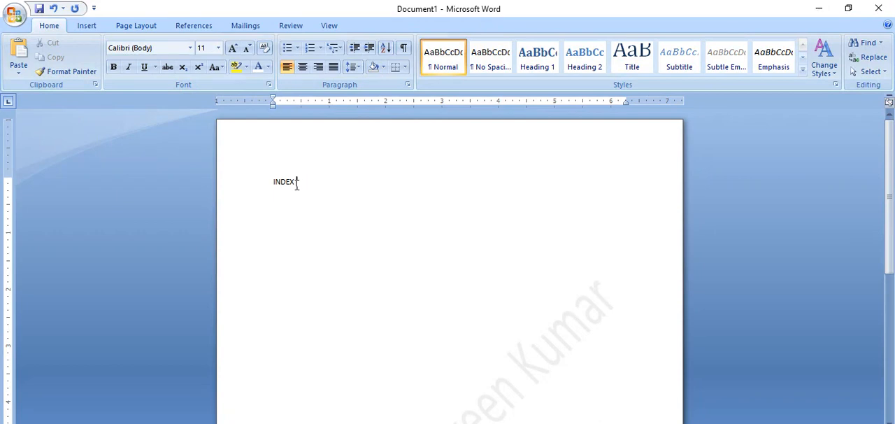
{"action": "left_click_drag", "start_coordinate": [294, 183], "coordinate": [266, 185]}
{"action": "key", "text": "ctrl+e"}
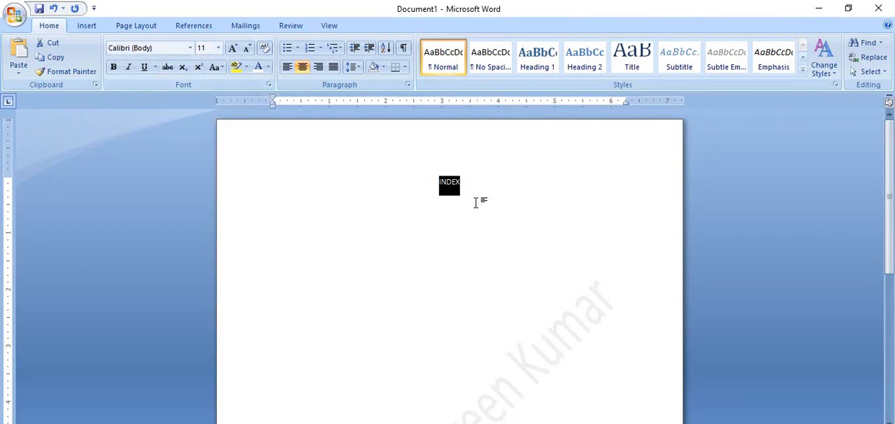
{"action": "key", "text": "ctrl+shift+period"}
{"action": "key", "text": "ctrl+shift+period"}
{"action": "key", "text": "ctrl+shift+period"}
Step: Format the INDEX heading in bold Times New Roman at 18 pt
{"action": "left_click", "coordinate": [149, 47]}
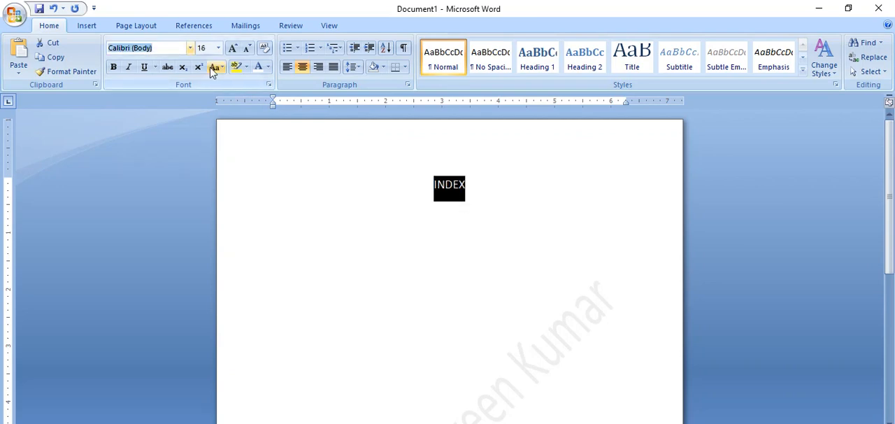
{"action": "type", "text": "Times New Roman"}
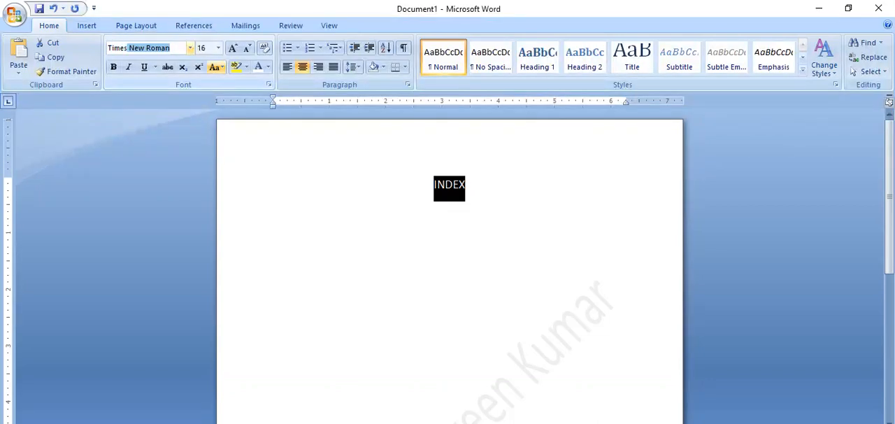
{"action": "key", "text": "Return"}
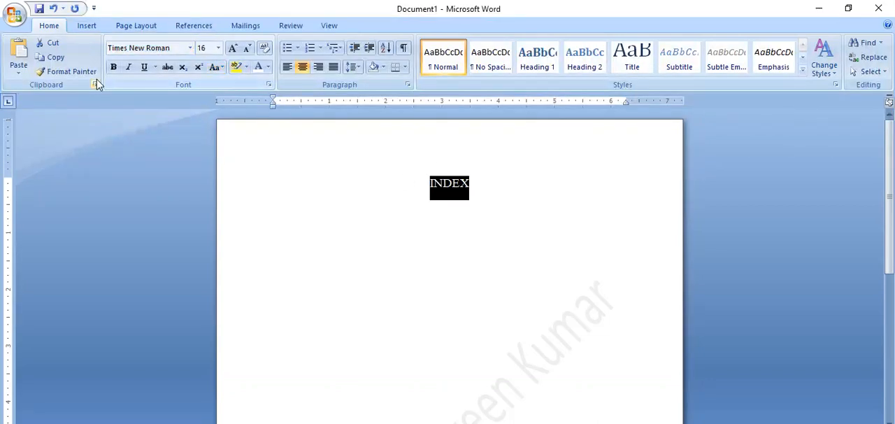
{"action": "left_click", "coordinate": [113, 67]}
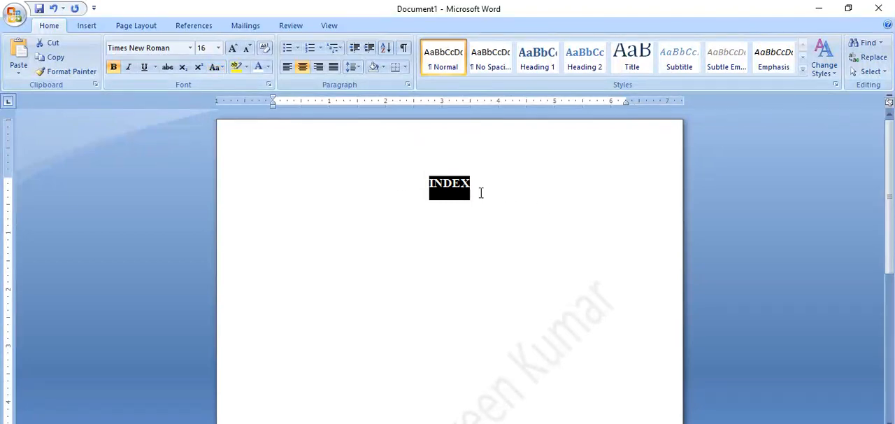
{"action": "key", "text": "ctrl+shift+period"}
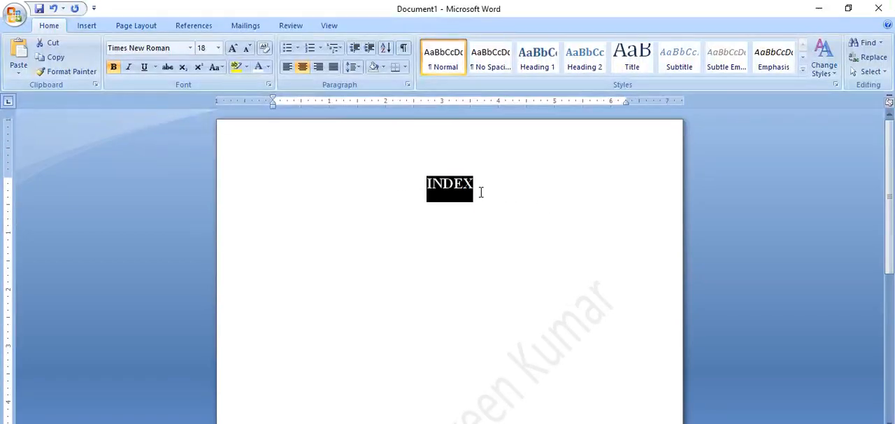
{"action": "left_click", "coordinate": [481, 193]}
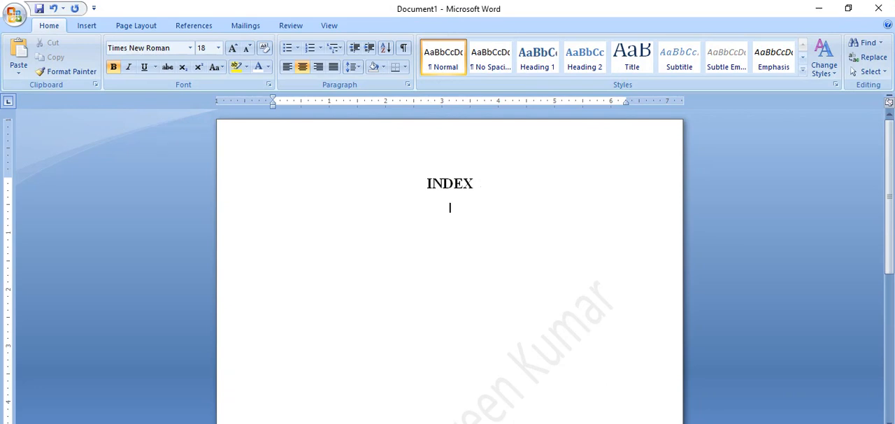
Step: Add "Name" below the heading in regular 16 pt text, followed by a short row of dots
{"action": "key", "text": "Return"}
{"action": "type", "text": "Name"}
{"action": "left_click_drag", "start_coordinate": [468, 211], "coordinate": [422, 209]}
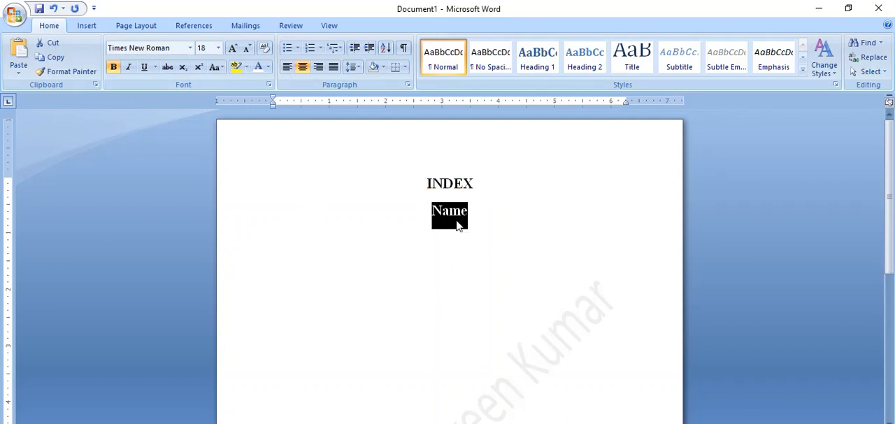
{"action": "key", "text": "ctrl+shift+less"}
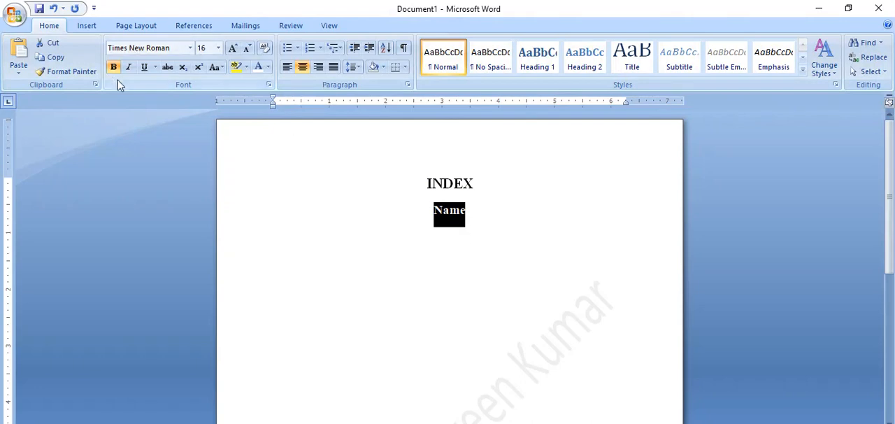
{"action": "left_click", "coordinate": [113, 66]}
{"action": "left_click", "coordinate": [476, 216]}
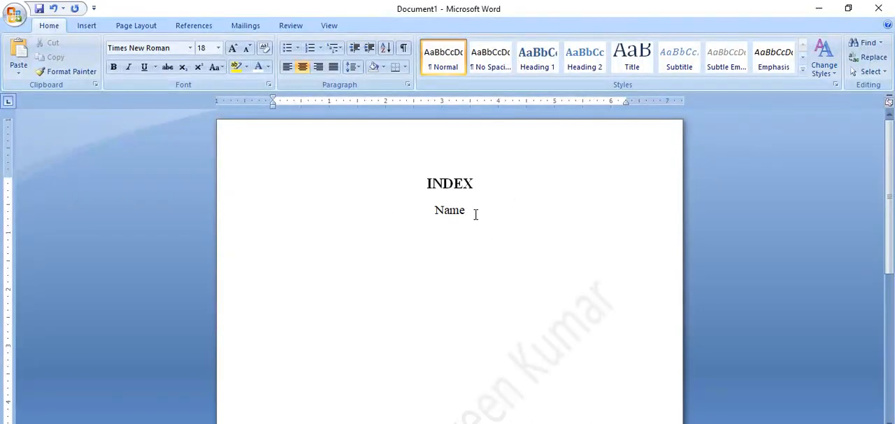
{"action": "type", "text": "......______________"}
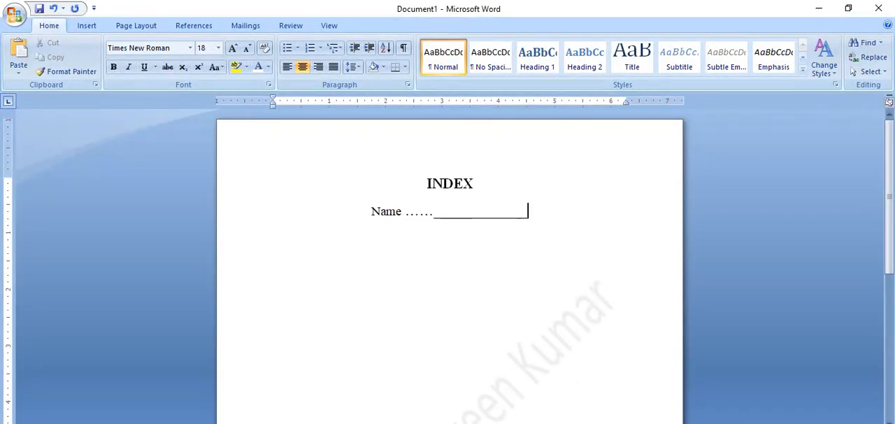
{"action": "key", "text": "BackSpace"}
{"action": "key", "text": "BackSpace"}
{"action": "key", "text": "BackSpace"}
{"action": "key", "text": "BackSpace"}
{"action": "key", "text": "BackSpace"}
{"action": "key", "text": "BackSpace"}
{"action": "key", "text": "BackSpace"}
{"action": "key", "text": "BackSpace"}
{"action": "key", "text": "BackSpace"}
{"action": "key", "text": "BackSpace"}
{"action": "key", "text": "BackSpace"}
{"action": "key", "text": "BackSpace"}
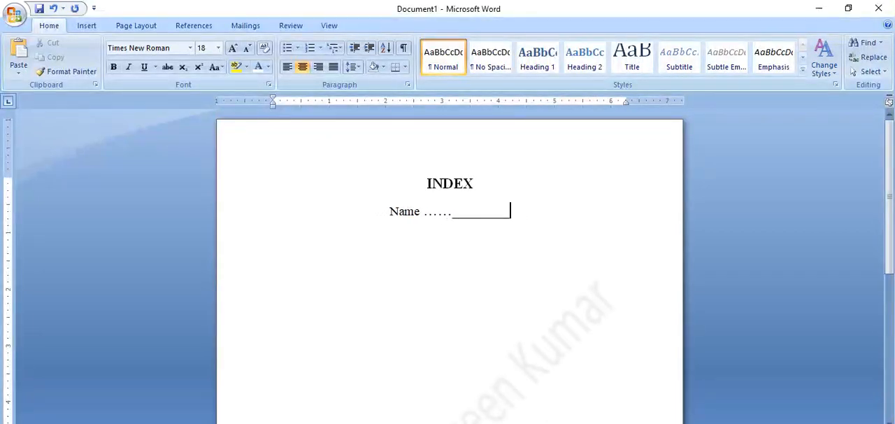
{"action": "key", "text": "BackSpace"}
{"action": "key", "text": "BackSpace"}
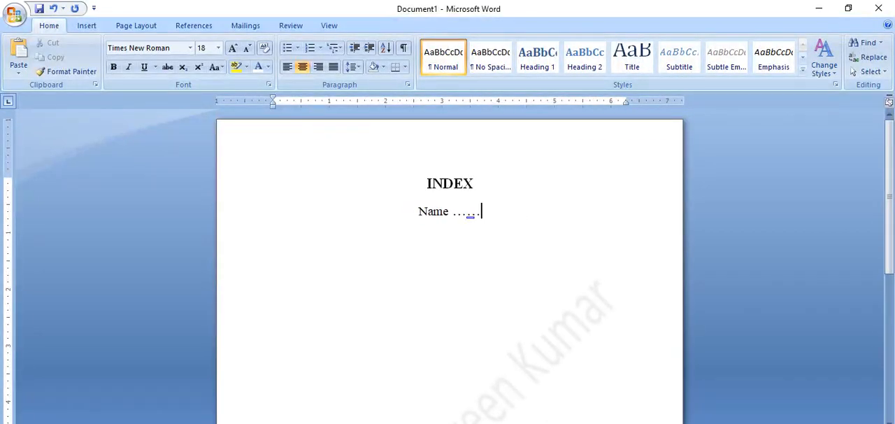
Step: Extend the dots after Name into a long dotted blank ending with a space
{"action": "type", "text": "......"}
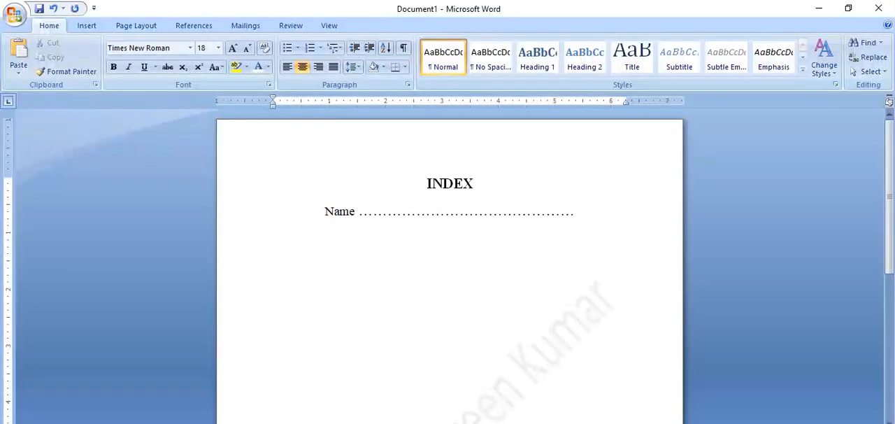
{"action": "type", "text": "........."}
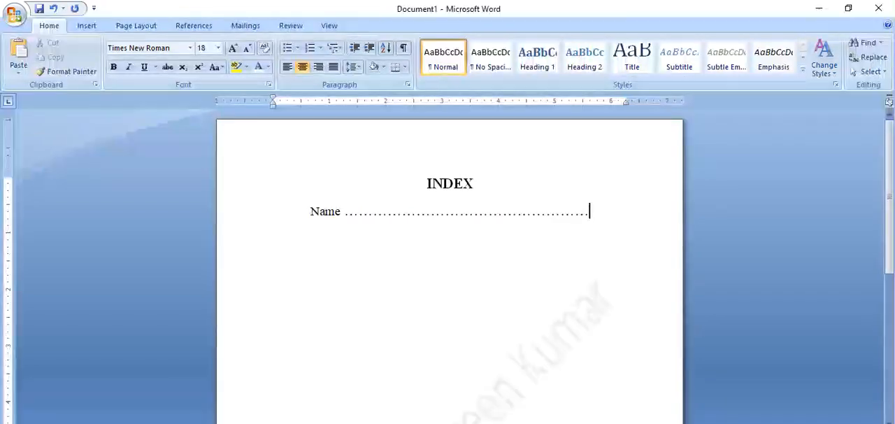
{"action": "type", "text": ".. "}
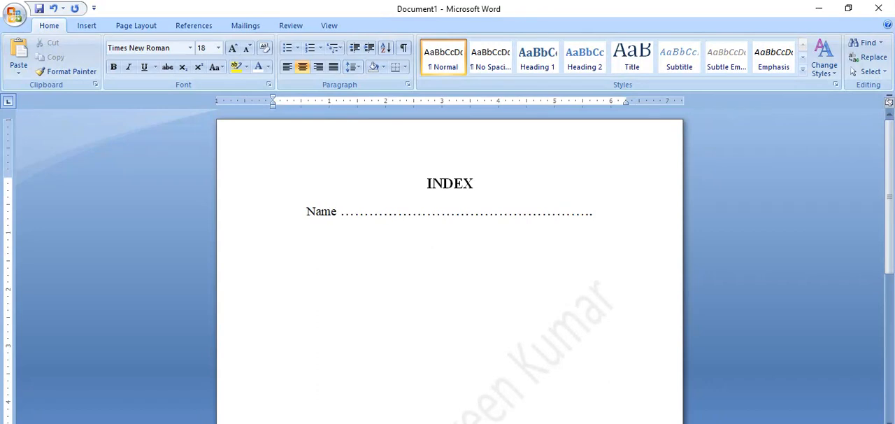
{"action": "type", "text": "Sub"}
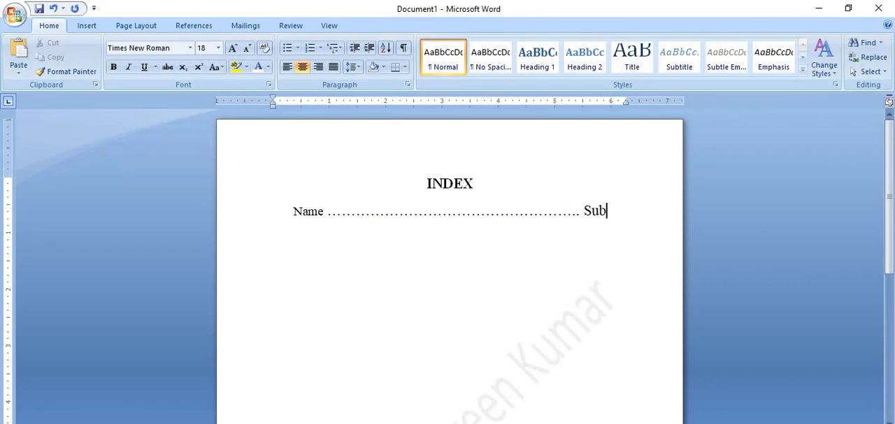
{"action": "type", "text": " .........."}
Step: Add the label "Sub" with a short dotted blank at the end of the Name line
{"action": "key", "text": "BackSpace"}
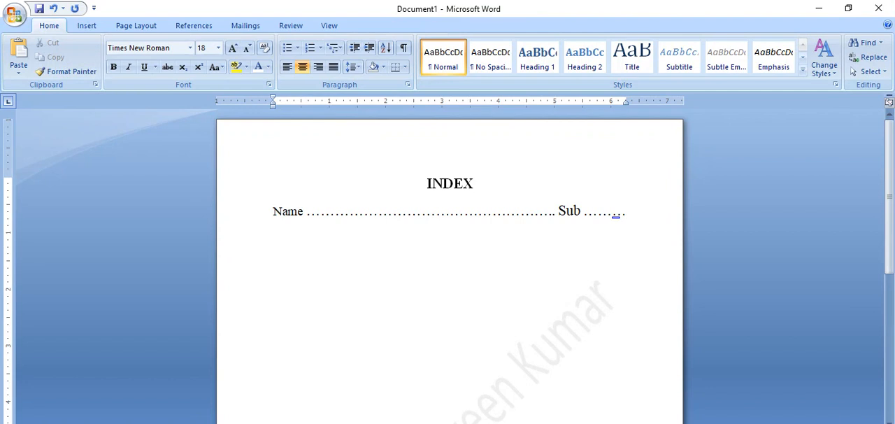
Step: Shorten the dotted blank between Name and Sub by deleting a few of its last dots
{"action": "left_click", "coordinate": [550, 211]}
{"action": "key", "text": "BackSpace"}
{"action": "key", "text": "BackSpace"}
{"action": "key", "text": "BackSpace"}
{"action": "key", "text": "BackSpace"}
{"action": "key", "text": "Right"}
{"action": "key", "text": "Right"}
{"action": "key", "text": "Right"}
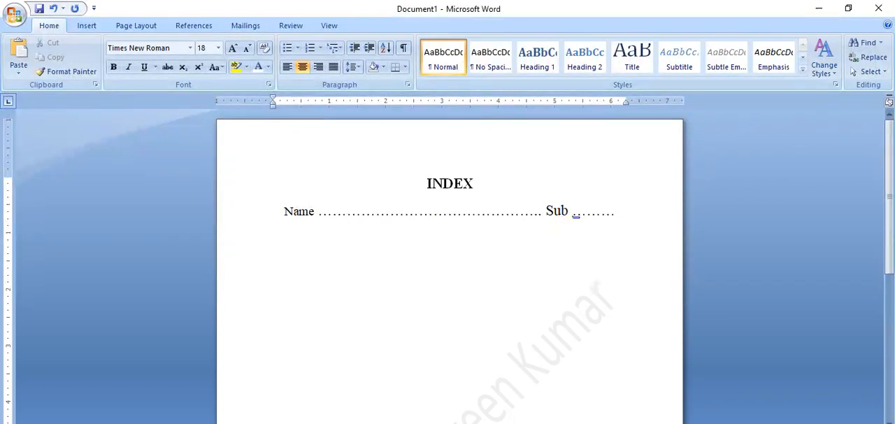
Step: Lengthen the dotted blank after Sub with extra dots and remove the space between Sub and its dots
{"action": "type", "text": ".."}
{"action": "left_click", "coordinate": [566, 211]}
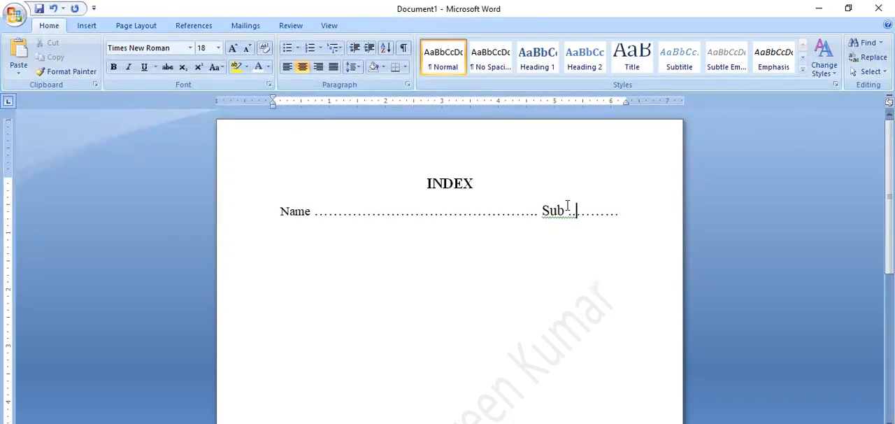
{"action": "left_click", "coordinate": [635, 214]}
{"action": "type", "text": "."}
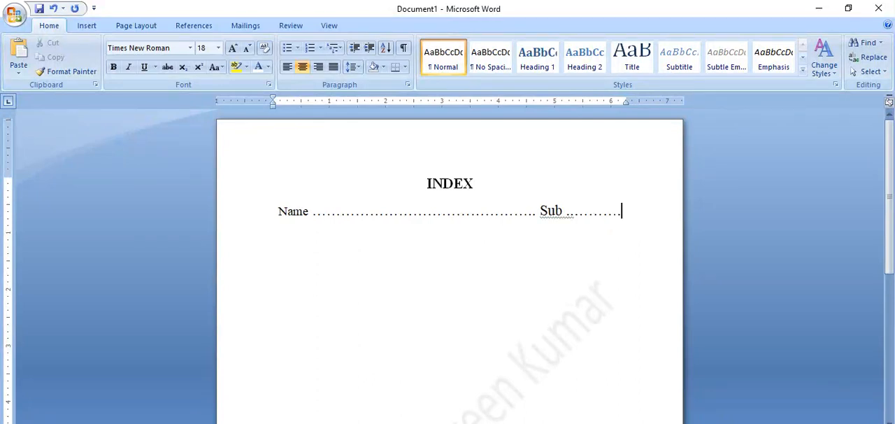
{"action": "left_click", "coordinate": [564, 212]}
{"action": "key", "text": "Delete"}
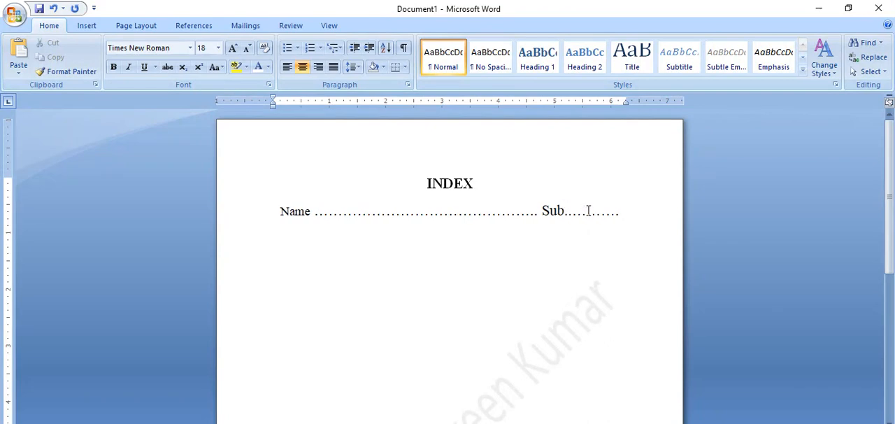
{"action": "type", "text": "."}
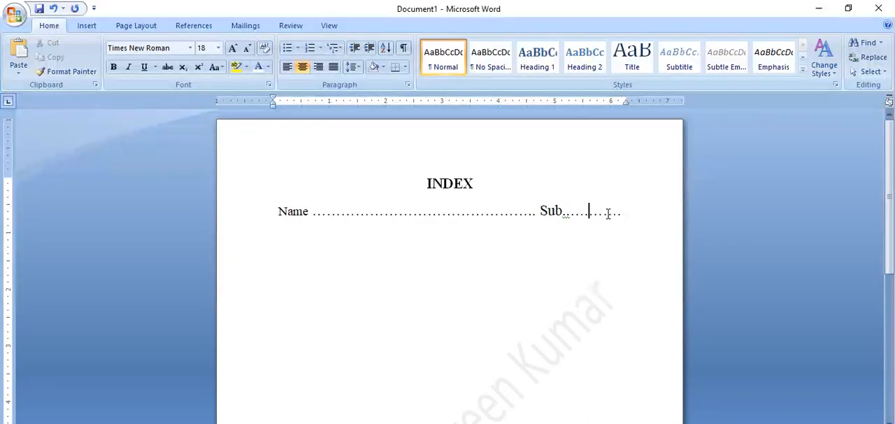
Step: Start a new line below Name with the label "Std" followed by a dotted blank
{"action": "key", "text": "Return"}
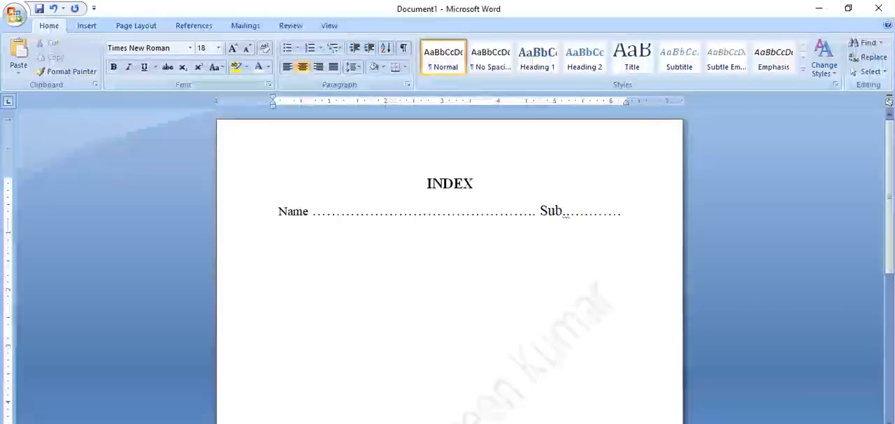
{"action": "type", "text": "Std"}
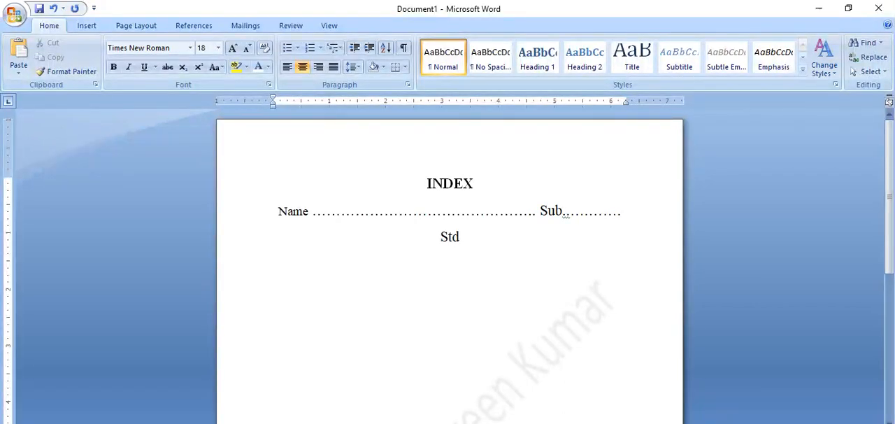
{"action": "type", "text": " ........."}
{"action": "type", "text": "..........."}
{"action": "type", "text": "."}
{"action": "type", "text": " Div"}
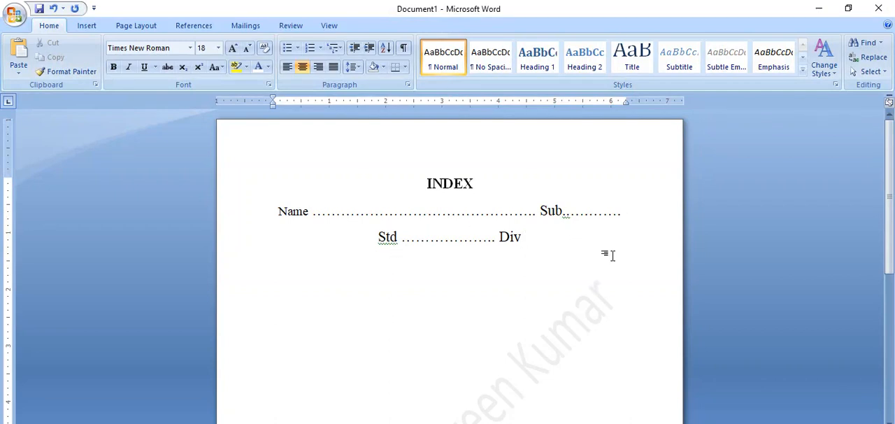
{"action": "type", "text": " ........."}
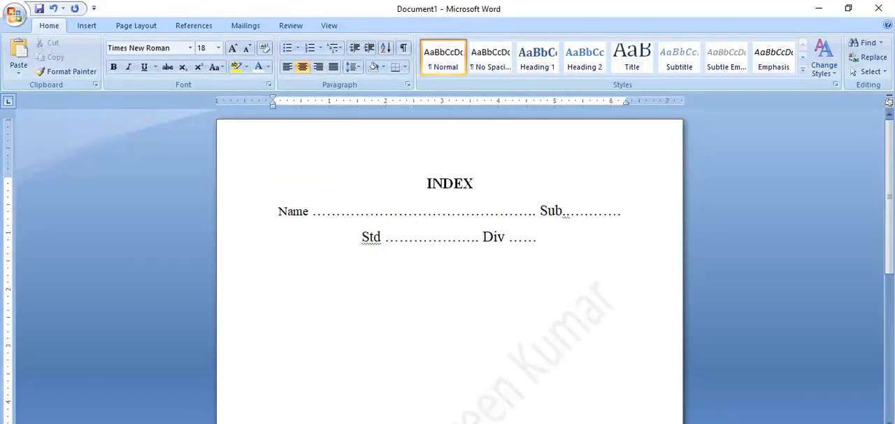
{"action": "type", "text": "........."}
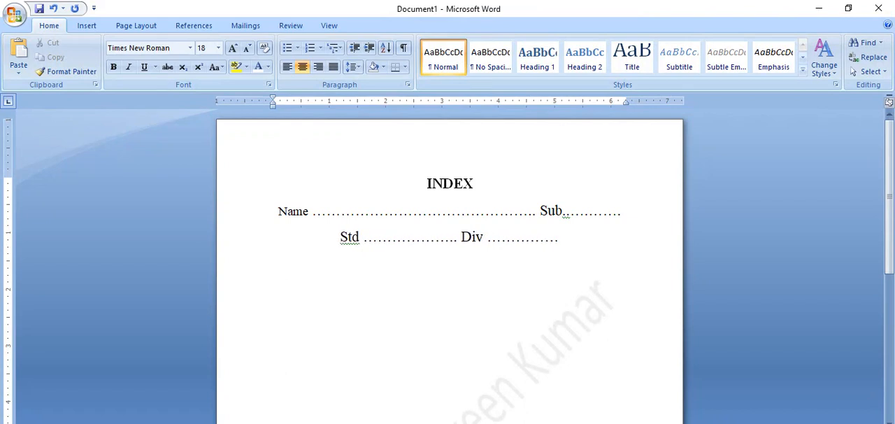
{"action": "type", "text": " Ro"}
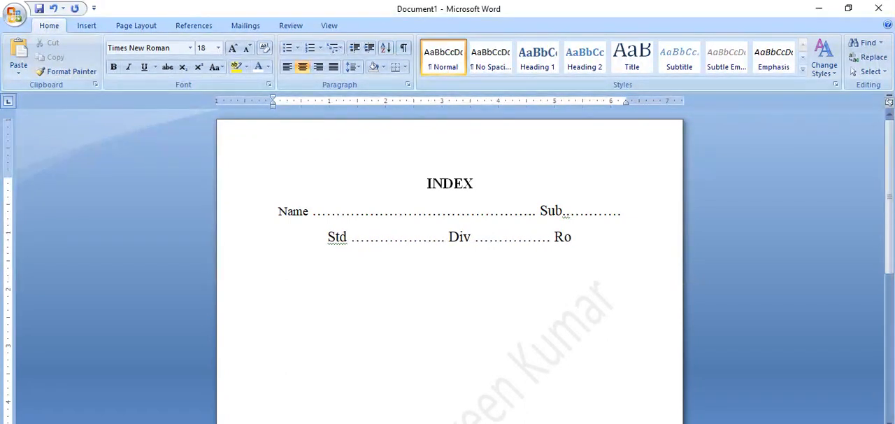
{"action": "type", "text": "ll No"}
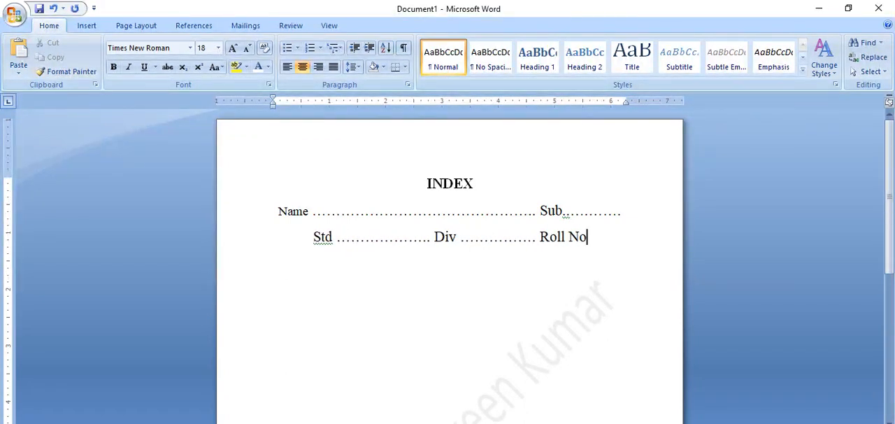
{"action": "type", "text": " ."}
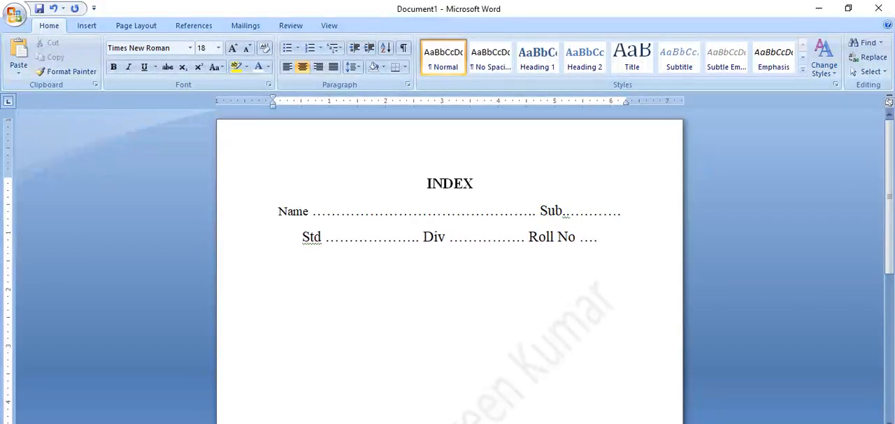
{"action": "type", "text": "................"}
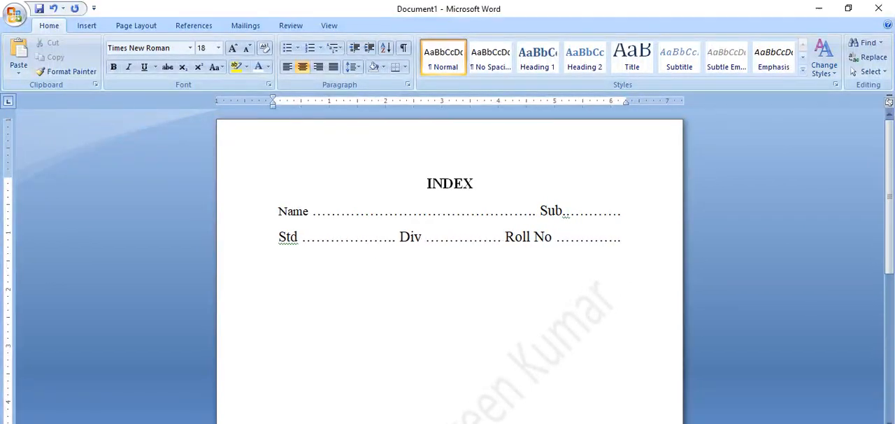
{"action": "type", "text": ".."}
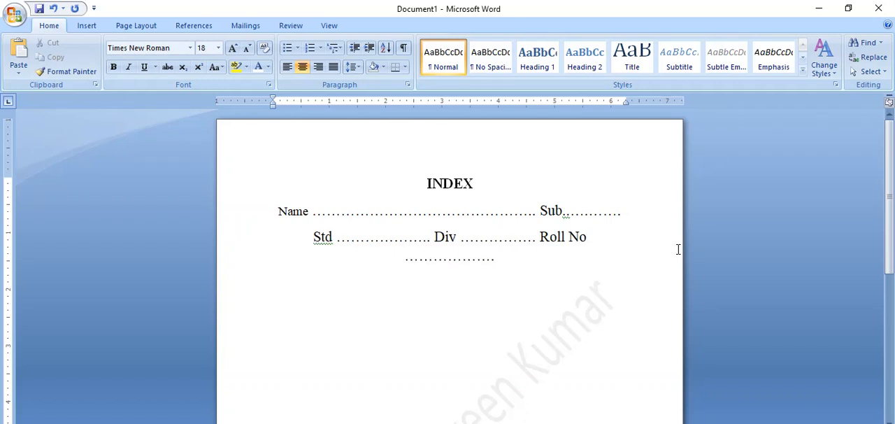
Step: Add a dotted blank after "Roll No" that extends to the end of the Std line
{"action": "key", "text": "BackSpace"}
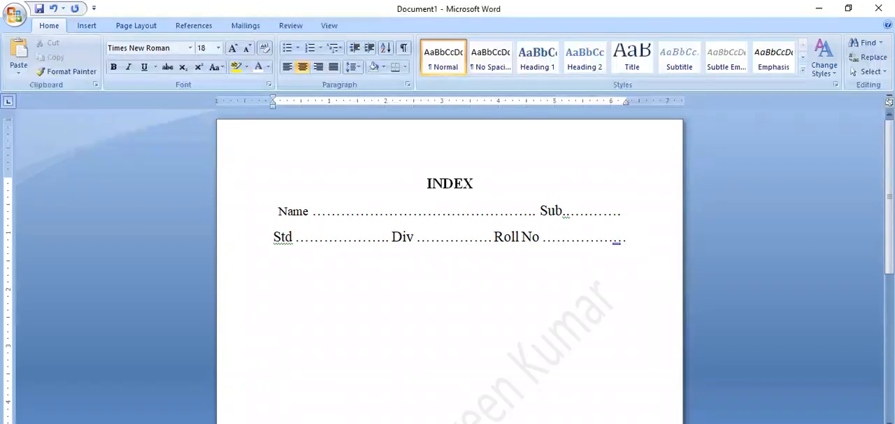
Step: Ignore the grammar flag on "Std" once and accept the suggested ellipsis for the flagged dots after "Sub"
{"action": "left_click", "coordinate": [590, 279]}
{"action": "right_click", "coordinate": [285, 240]}
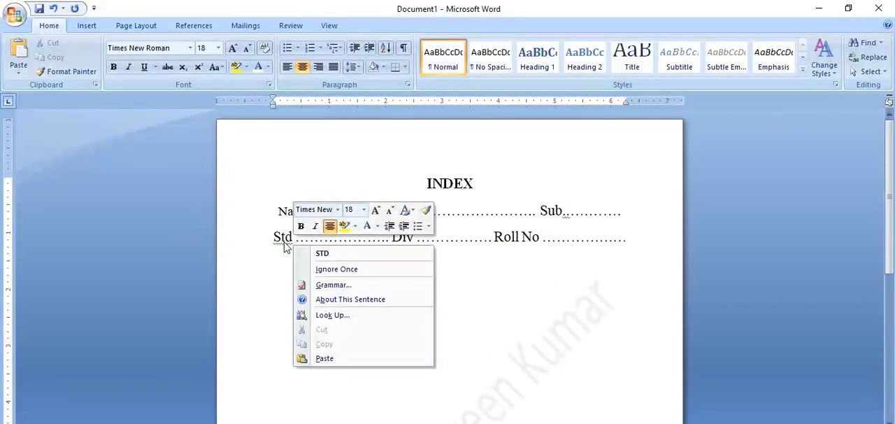
{"action": "left_click", "coordinate": [329, 273]}
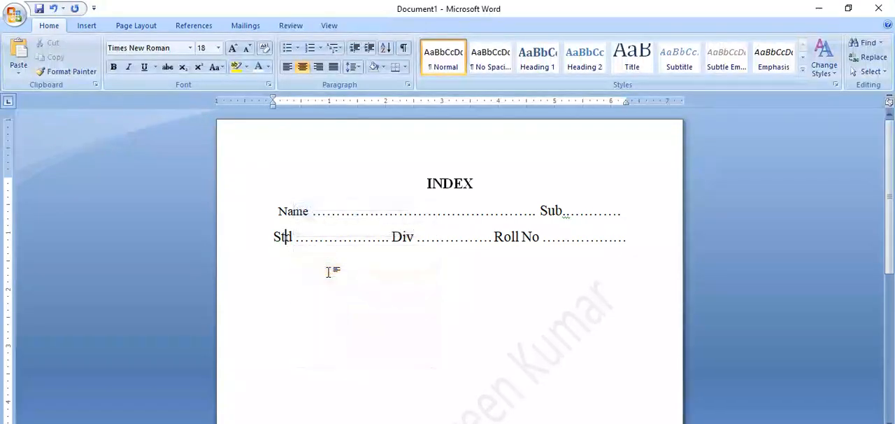
{"action": "right_click", "coordinate": [567, 214]}
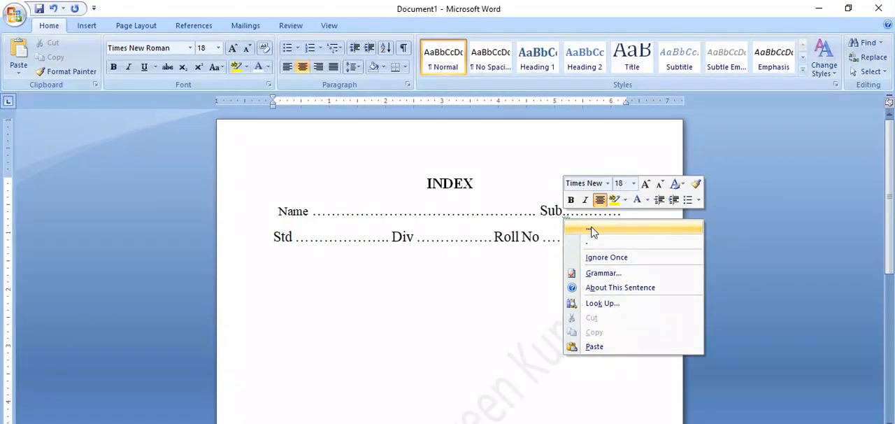
{"action": "left_click", "coordinate": [593, 231]}
{"action": "left_click", "coordinate": [580, 274]}
Step: Insert a multi-row table with 5 columns and automatic fixed column width on a new line below the Std line
{"action": "left_click", "coordinate": [637, 243]}
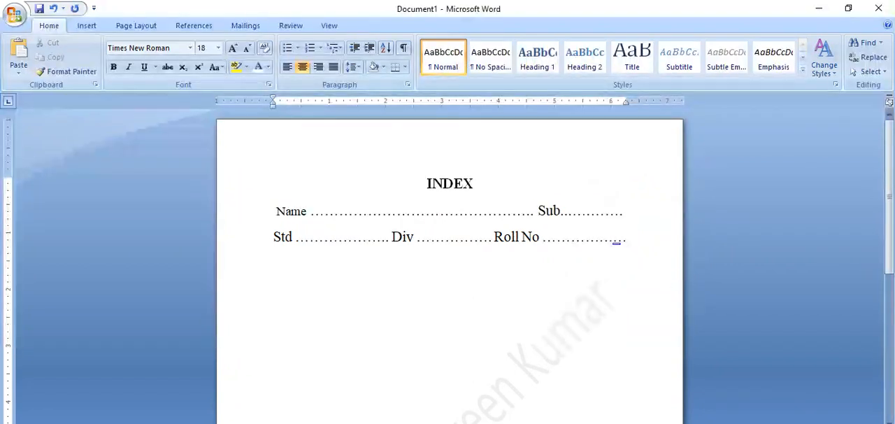
{"action": "key", "text": "Return"}
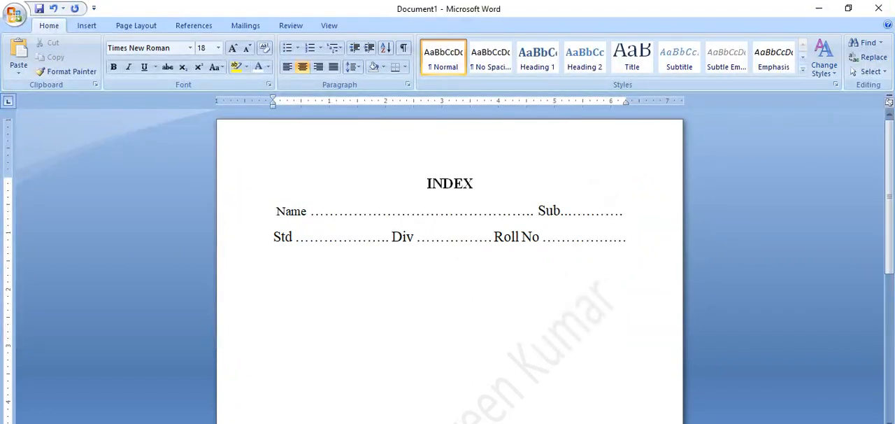
{"action": "left_click", "coordinate": [89, 27]}
{"action": "left_click", "coordinate": [112, 74]}
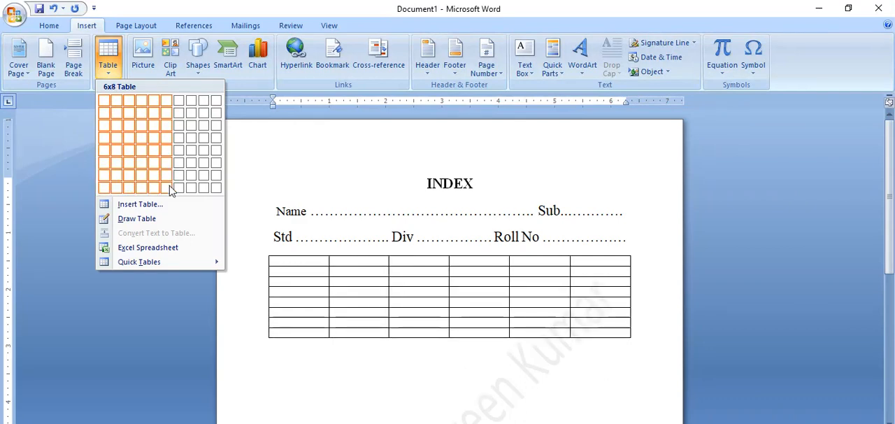
{"action": "left_click", "coordinate": [150, 203]}
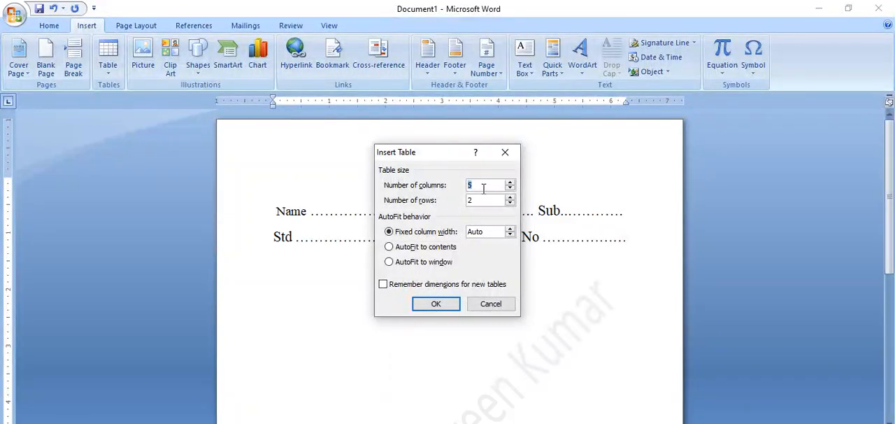
{"action": "key", "text": "Tab"}
{"action": "left_click", "coordinate": [433, 302]}
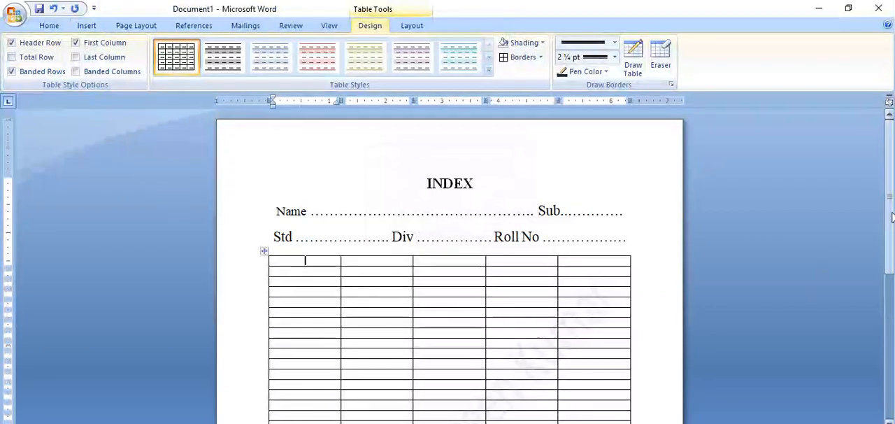
Step: Examine the new table from its first to its last row to see how much of the page it fills
{"action": "left_click_drag", "start_coordinate": [892, 219], "coordinate": [893, 372]}
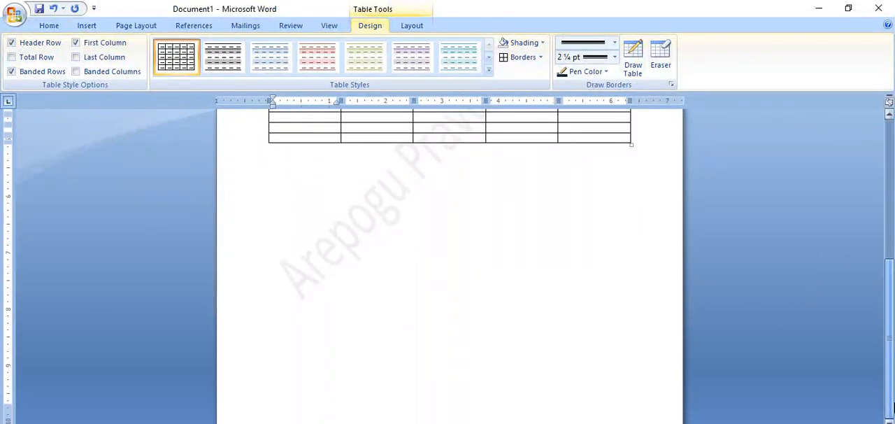
{"action": "scroll", "coordinate": [325, 227], "scroll_direction": "up", "scroll_amount": 4}
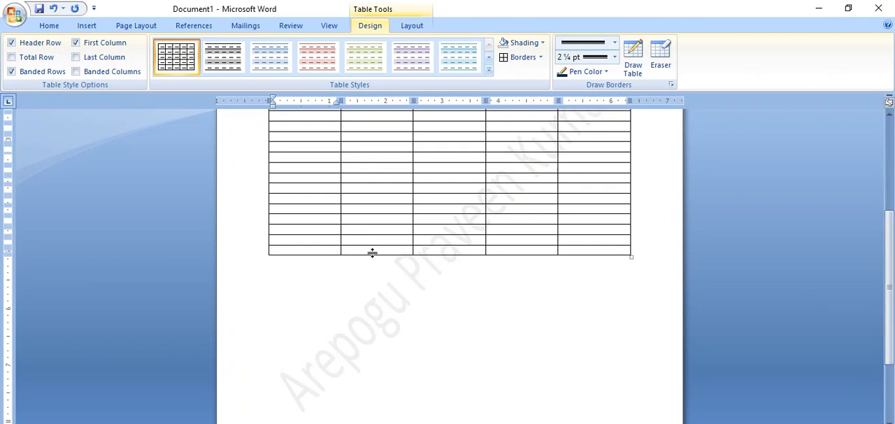
{"action": "left_click", "coordinate": [376, 249]}
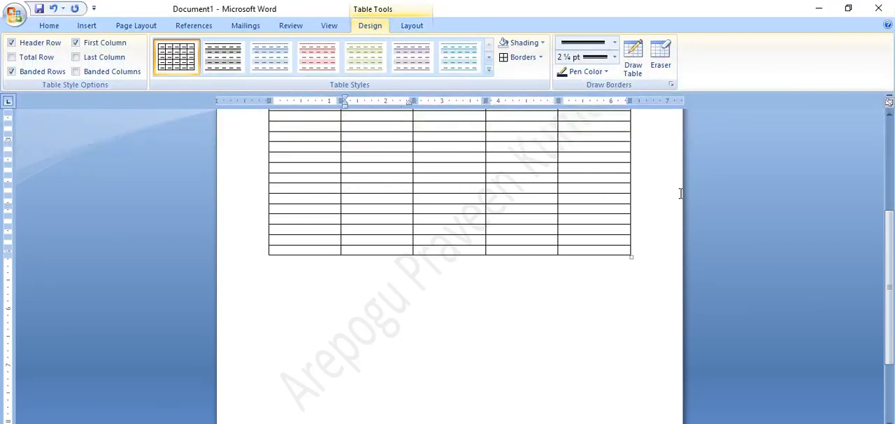
{"action": "left_click", "coordinate": [719, 205]}
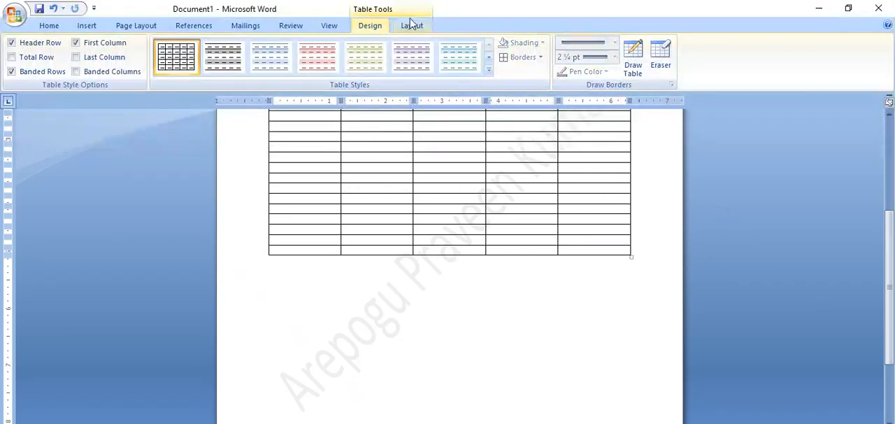
{"action": "left_click_drag", "start_coordinate": [810, 224], "coordinate": [862, 256]}
{"action": "scroll", "coordinate": [864, 261], "scroll_direction": "up", "scroll_amount": 5}
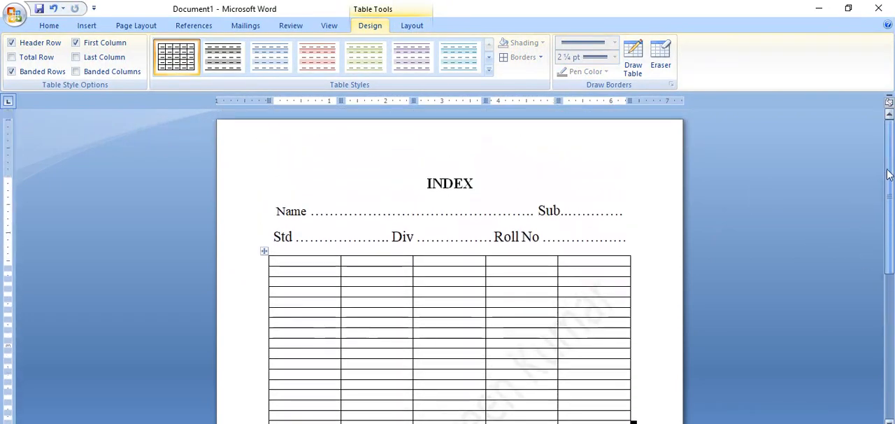
{"action": "left_click", "coordinate": [324, 221]}
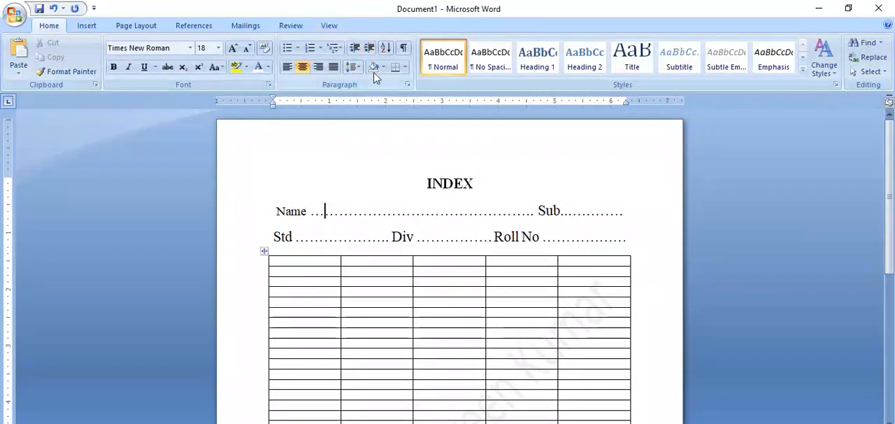
{"action": "left_click", "coordinate": [266, 254]}
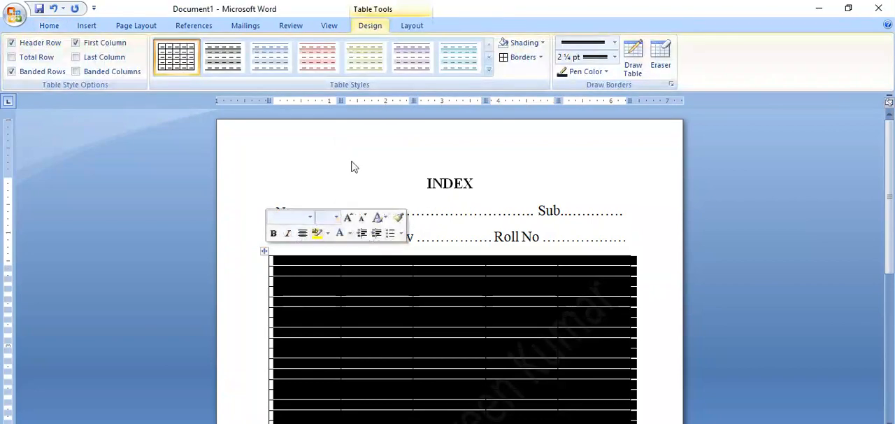
{"action": "left_click", "coordinate": [304, 304]}
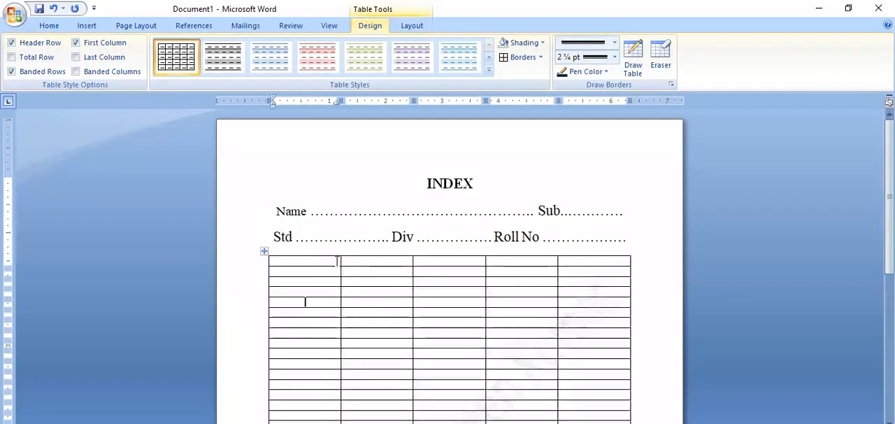
{"action": "left_click", "coordinate": [325, 211]}
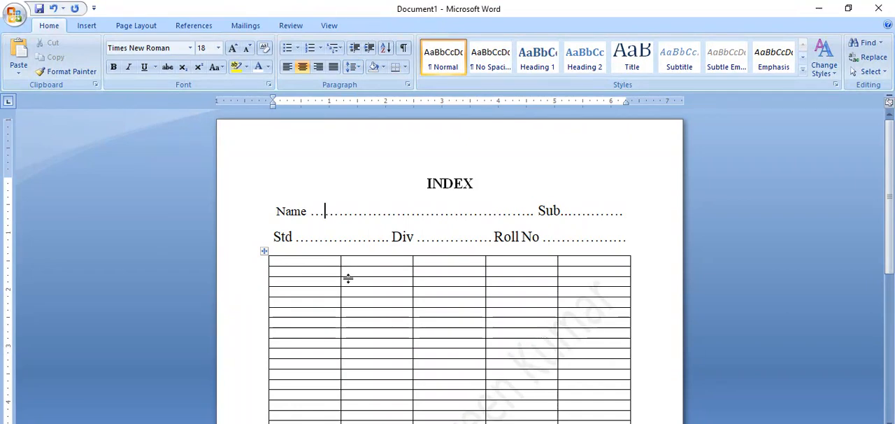
{"action": "left_click", "coordinate": [379, 271]}
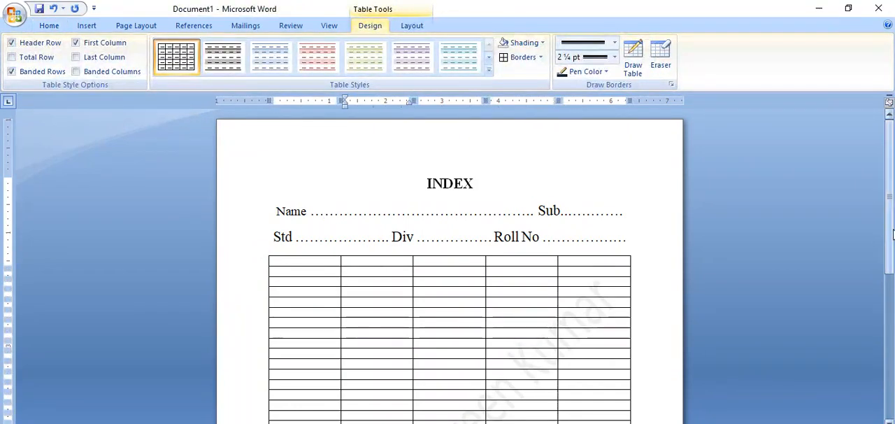
Step: Insert about 24 more rows below the table's last row to extend it close to the end of the page
{"action": "left_click_drag", "start_coordinate": [893, 234], "coordinate": [893, 359]}
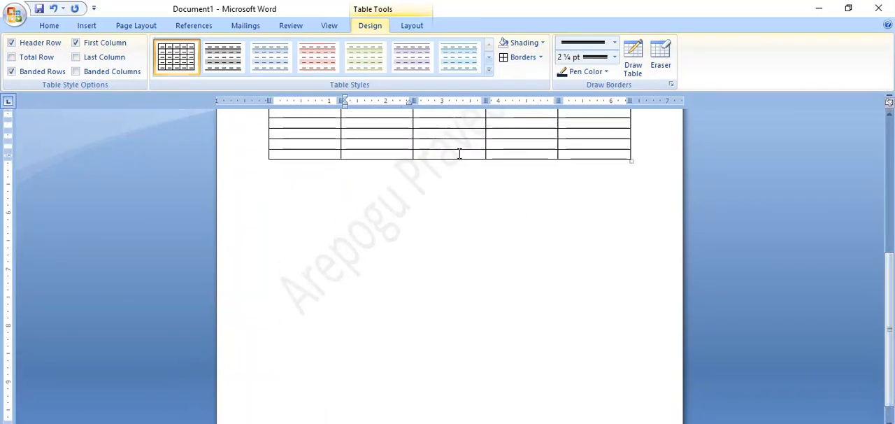
{"action": "left_click", "coordinate": [411, 27]}
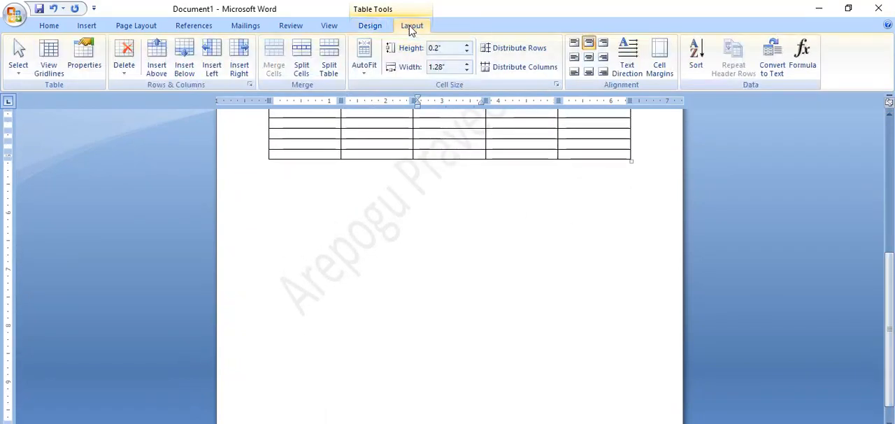
{"action": "left_click", "coordinate": [186, 70]}
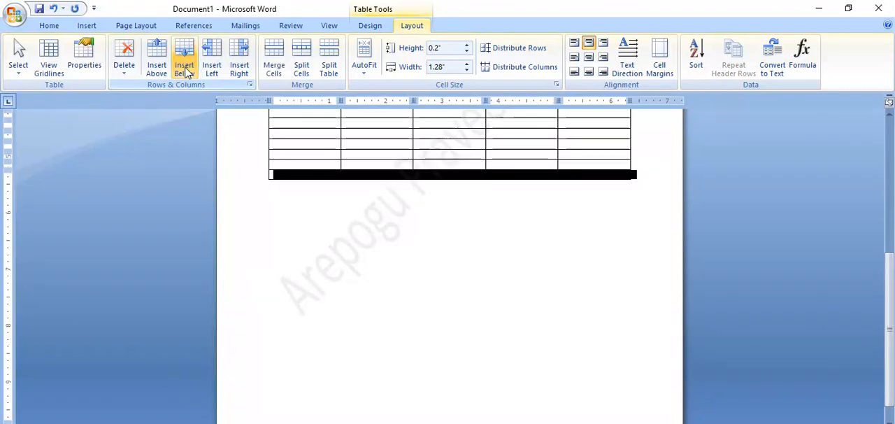
{"action": "left_click", "coordinate": [186, 70]}
{"action": "left_click", "coordinate": [185, 70]}
{"action": "left_click", "coordinate": [185, 70]}
{"action": "left_click", "coordinate": [186, 70]}
{"action": "left_click", "coordinate": [186, 70]}
{"action": "left_click", "coordinate": [185, 70]}
{"action": "left_click", "coordinate": [186, 70]}
{"action": "left_click", "coordinate": [186, 70]}
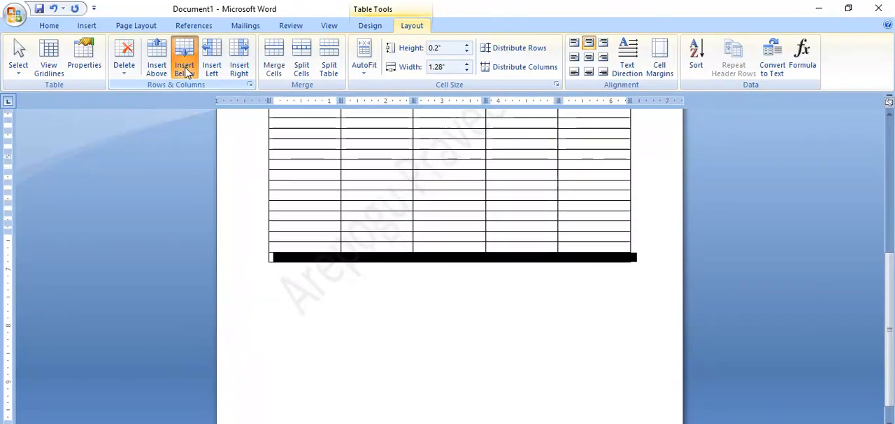
{"action": "left_click", "coordinate": [185, 70]}
{"action": "left_click", "coordinate": [185, 70]}
{"action": "left_click", "coordinate": [185, 70]}
{"action": "left_click", "coordinate": [185, 69]}
{"action": "left_click", "coordinate": [185, 70]}
{"action": "left_click", "coordinate": [185, 70]}
{"action": "left_click", "coordinate": [185, 70]}
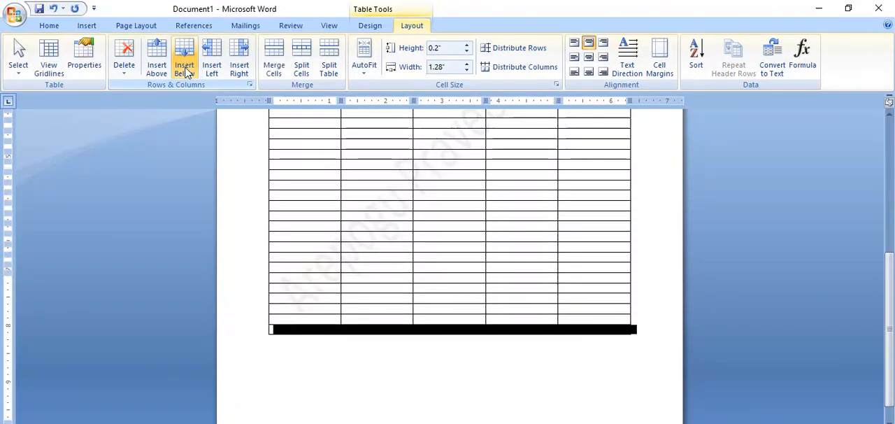
{"action": "left_click", "coordinate": [185, 70]}
{"action": "left_click", "coordinate": [185, 70]}
{"action": "left_click", "coordinate": [186, 70]}
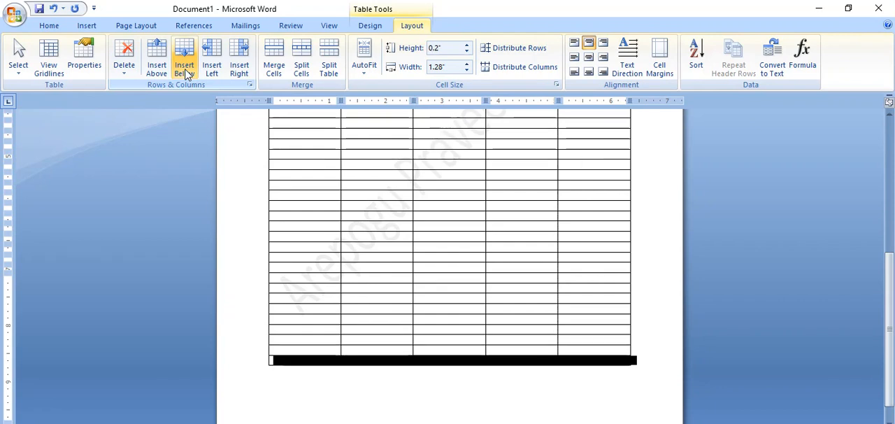
{"action": "left_click", "coordinate": [185, 70]}
{"action": "left_click", "coordinate": [185, 70]}
{"action": "left_click", "coordinate": [185, 70]}
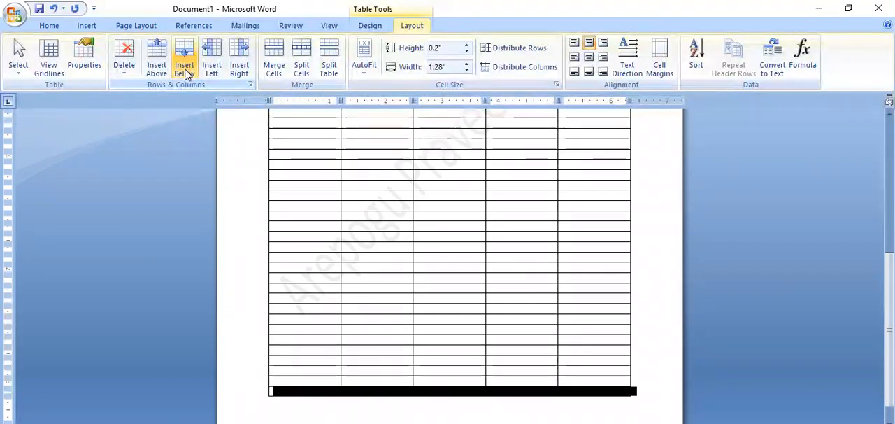
{"action": "left_click", "coordinate": [185, 70]}
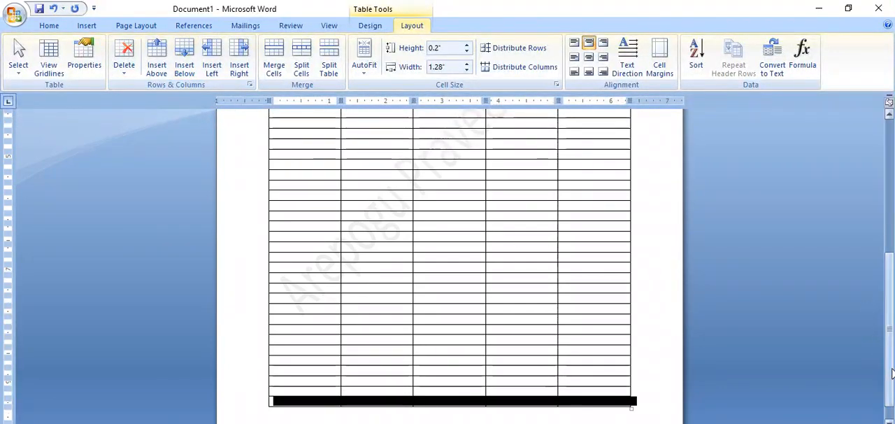
Step: Enter the headings "S. No", "Date" and "Title" in the first three cells of the table's top row
{"action": "left_click_drag", "start_coordinate": [892, 374], "coordinate": [893, 219]}
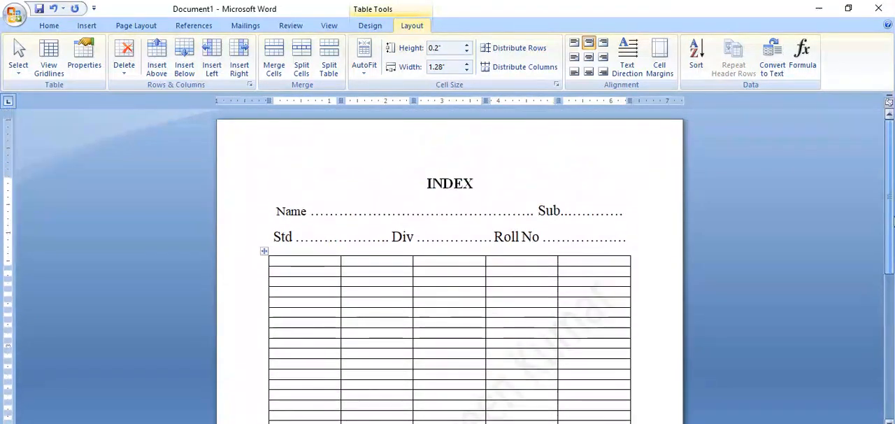
{"action": "left_click", "coordinate": [319, 264]}
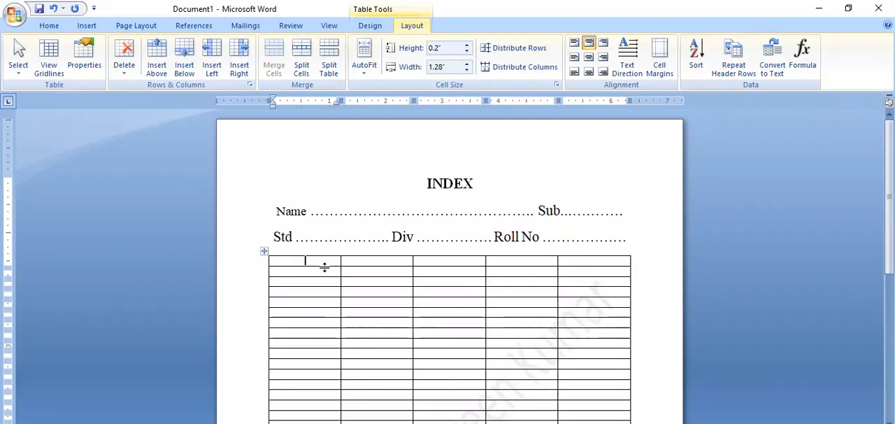
{"action": "type", "text": "S. No"}
{"action": "key", "text": "Tab"}
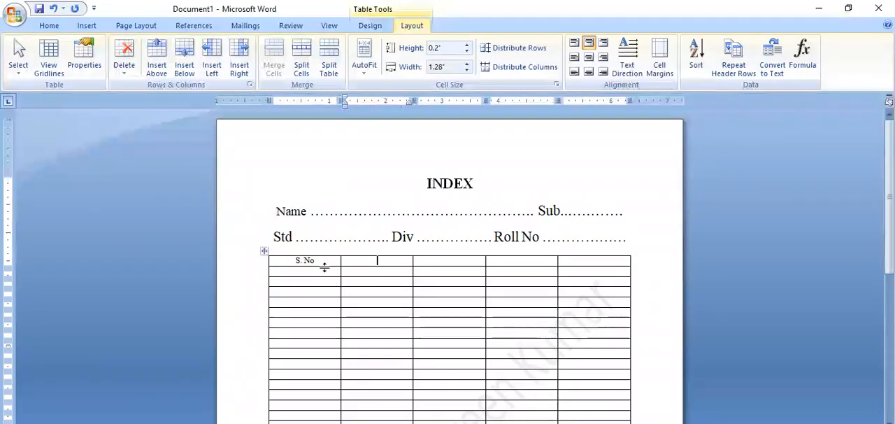
{"action": "type", "text": "Date"}
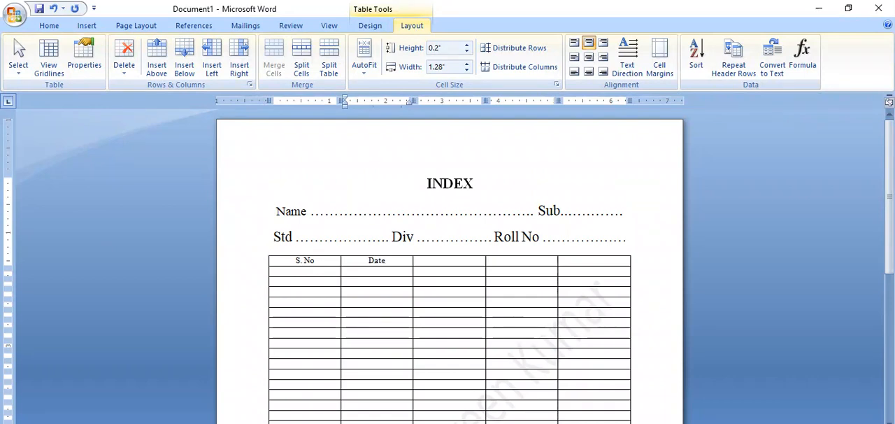
{"action": "key", "text": "Tab"}
{"action": "type", "text": "Tit"}
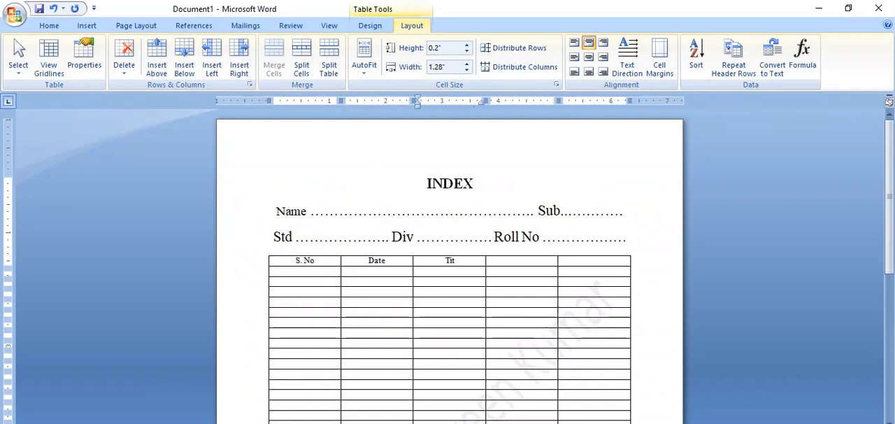
{"action": "type", "text": "le"}
{"action": "key", "text": "Tab"}
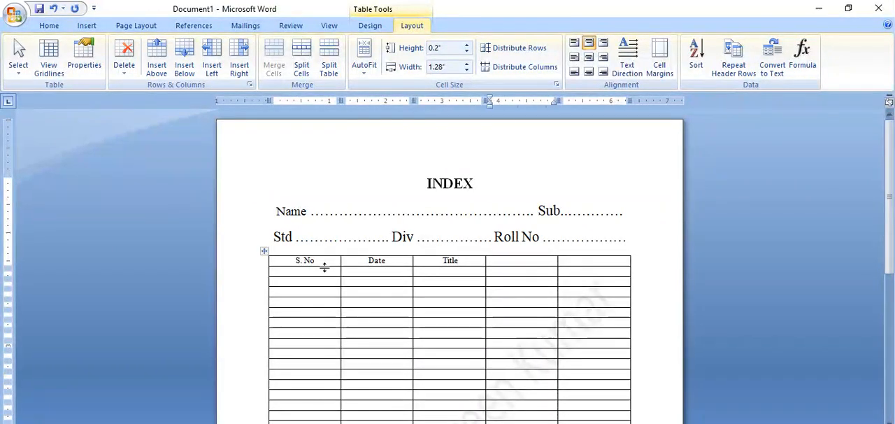
Step: Enter the headings "Page No" and "Signature/Remarks" in the last two cells of the table's top row
{"action": "type", "text": "Pa"}
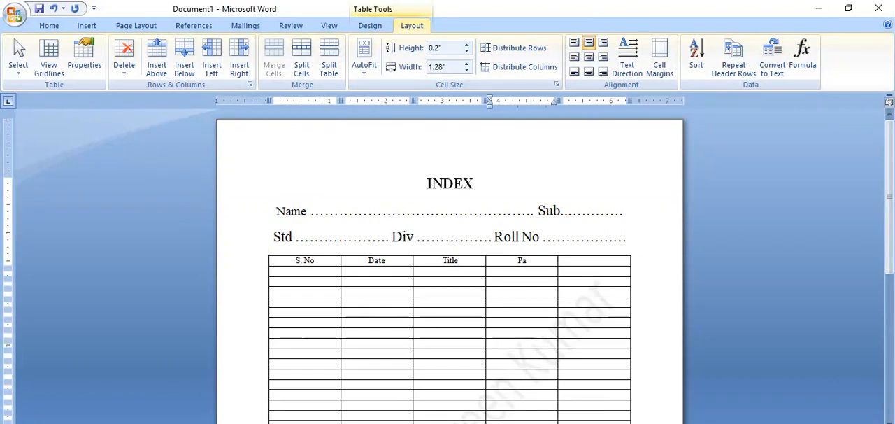
{"action": "type", "text": "ge No"}
{"action": "key", "text": "Tab"}
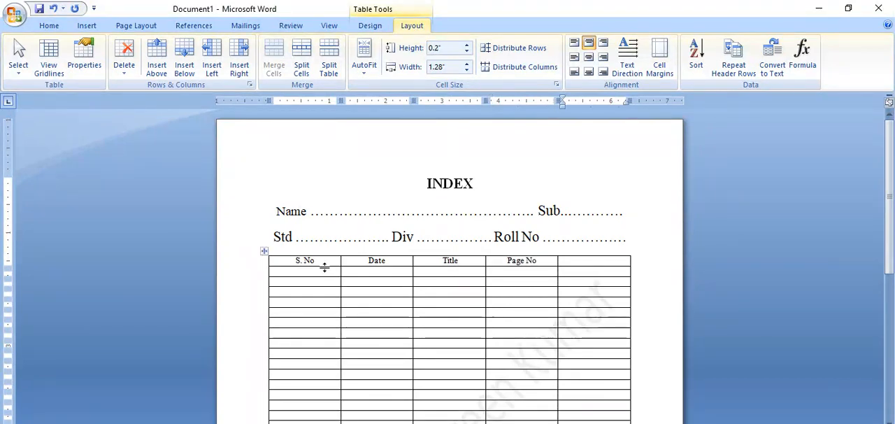
{"action": "type", "text": "Signature"}
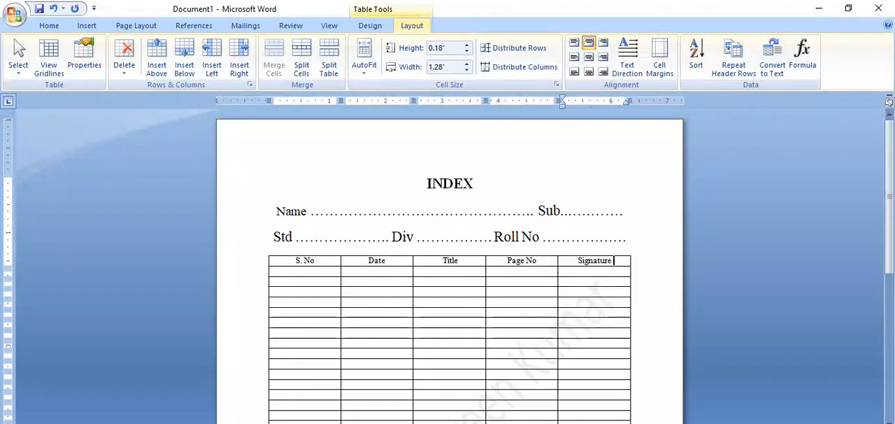
{"action": "type", "text": "?"}
{"action": "key", "text": "BackSpace"}
{"action": "type", "text": "/"}
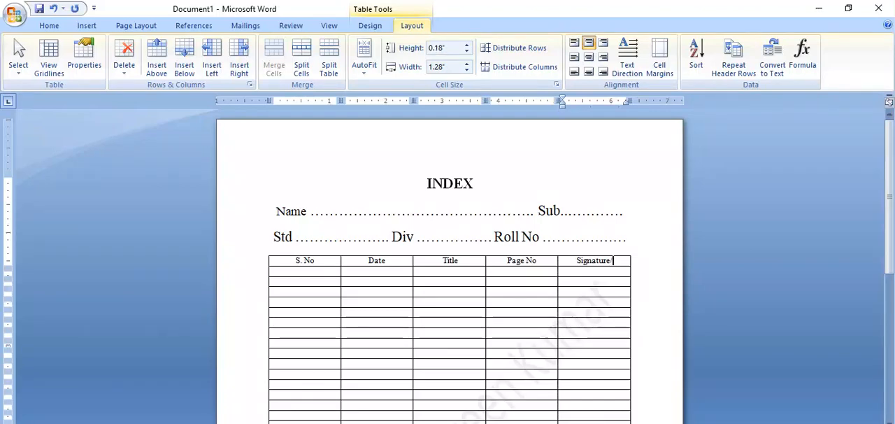
{"action": "type", "text": "Remarks"}
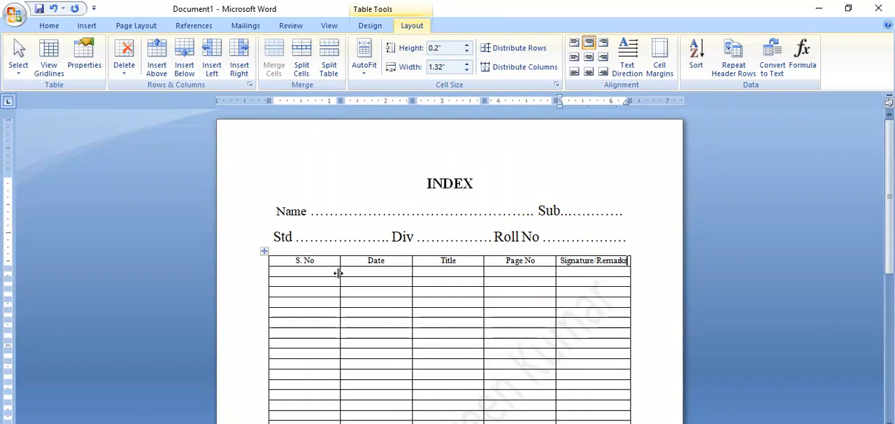
Step: Narrow the S. No, Date and Page No columns, giving Title more room and Signature/Remarks a width of about 1.66"
{"action": "mouse_move", "coordinate": [340, 273]}
{"action": "left_mouse_down"}
{"action": "mouse_move", "coordinate": [314, 281]}
{"action": "mouse_move", "coordinate": [314, 269]}
{"action": "mouse_move", "coordinate": [304, 274]}
{"action": "left_mouse_up"}
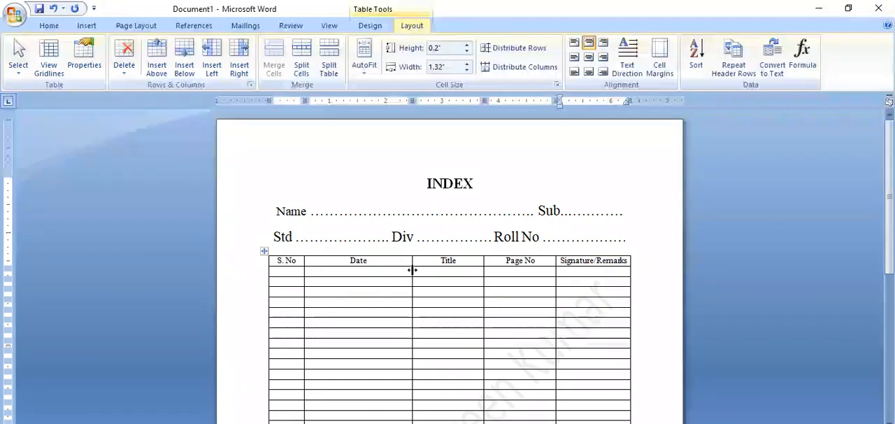
{"action": "left_click_drag", "start_coordinate": [412, 270], "coordinate": [347, 285]}
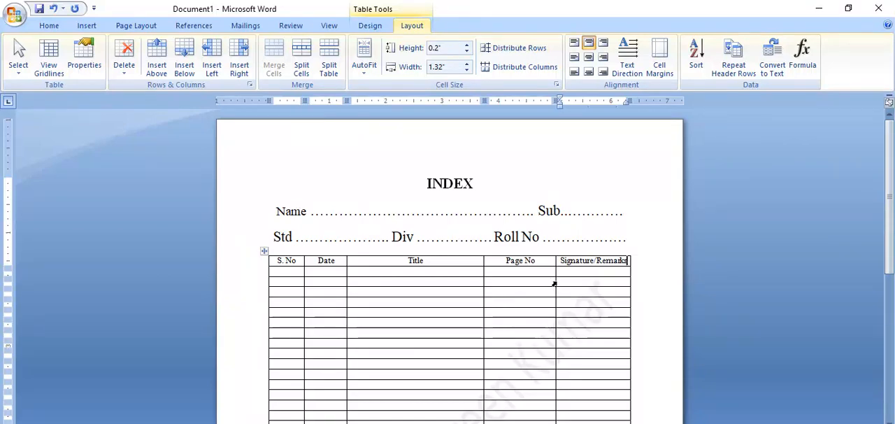
{"action": "left_click_drag", "start_coordinate": [553, 284], "coordinate": [537, 286]}
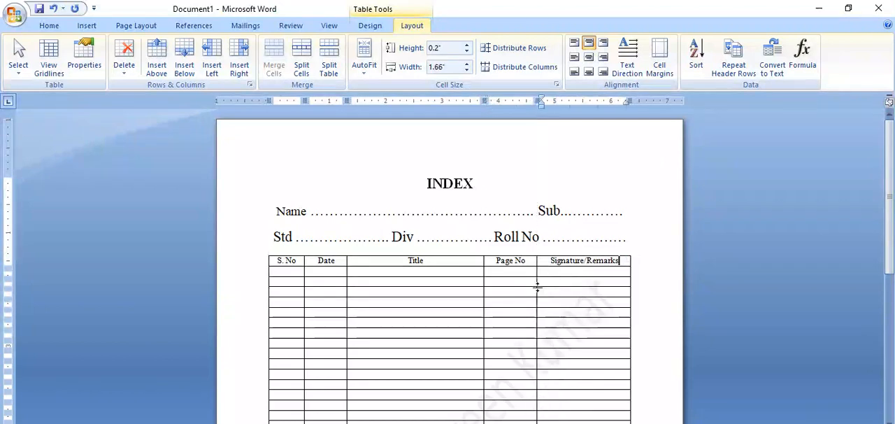
Step: Try to move the border between the Title and Page No columns slightly to narrow the Page No column
{"action": "left_click", "coordinate": [483, 292]}
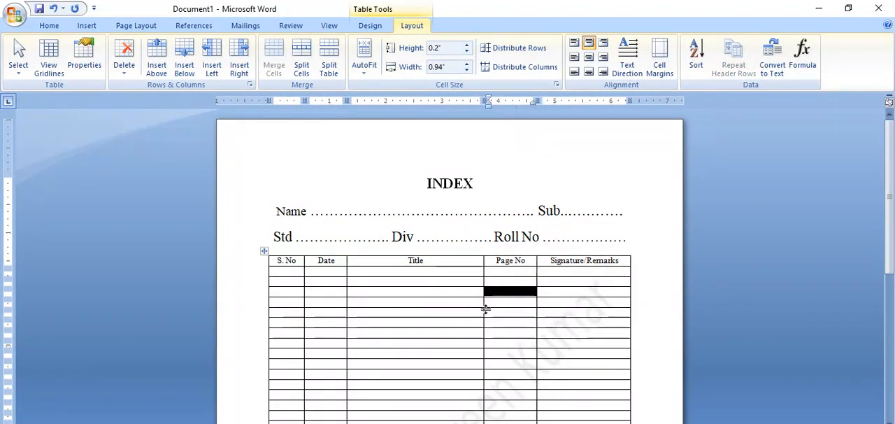
{"action": "left_click", "coordinate": [483, 281]}
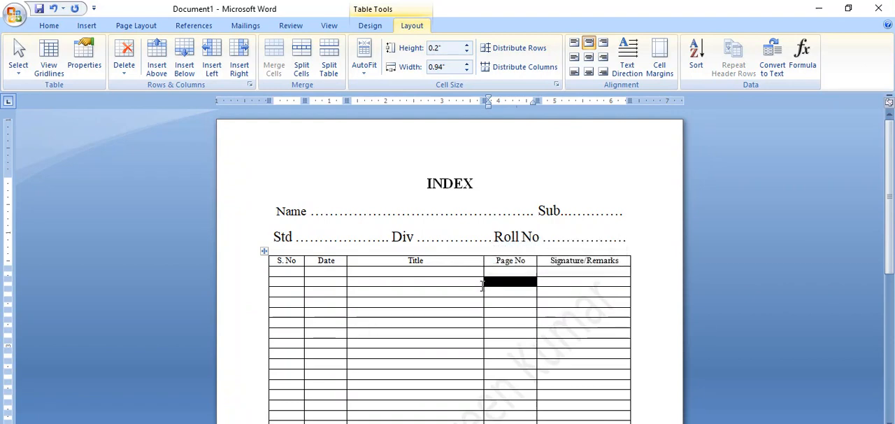
{"action": "left_click_drag", "start_coordinate": [483, 284], "coordinate": [488, 284]}
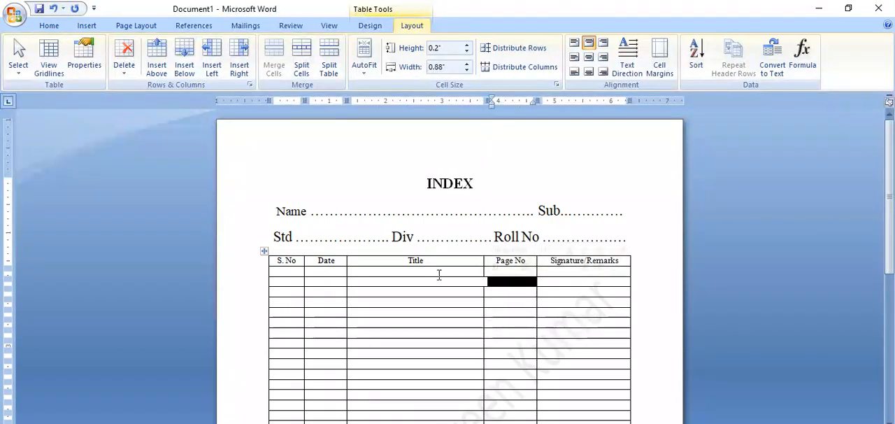
Step: Select the table's header row and increase its font size to 16
{"action": "left_click_drag", "start_coordinate": [277, 265], "coordinate": [608, 262]}
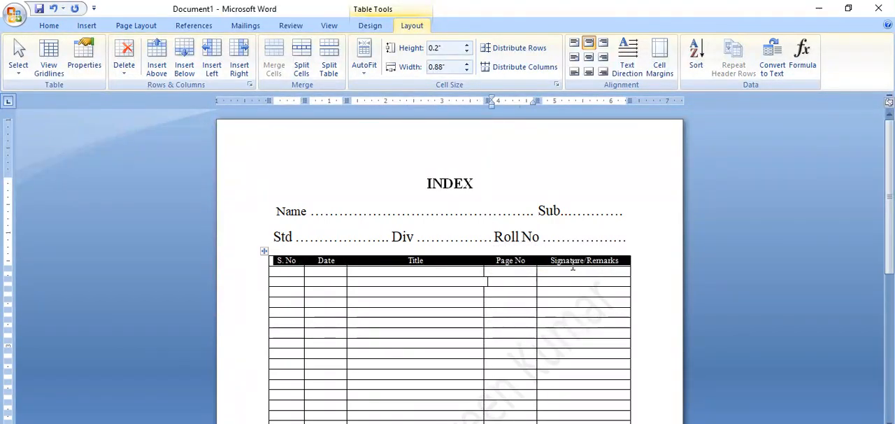
{"action": "left_click", "coordinate": [49, 26]}
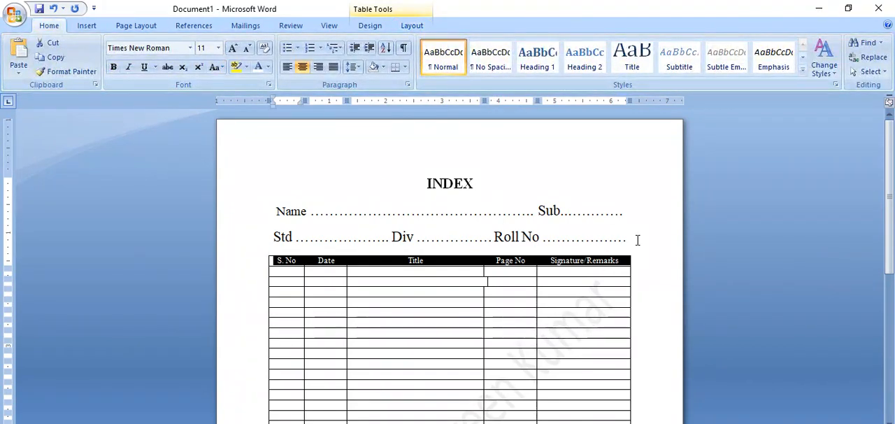
{"action": "key", "text": "ctrl+shift+period"}
{"action": "key", "text": "ctrl+shift+period"}
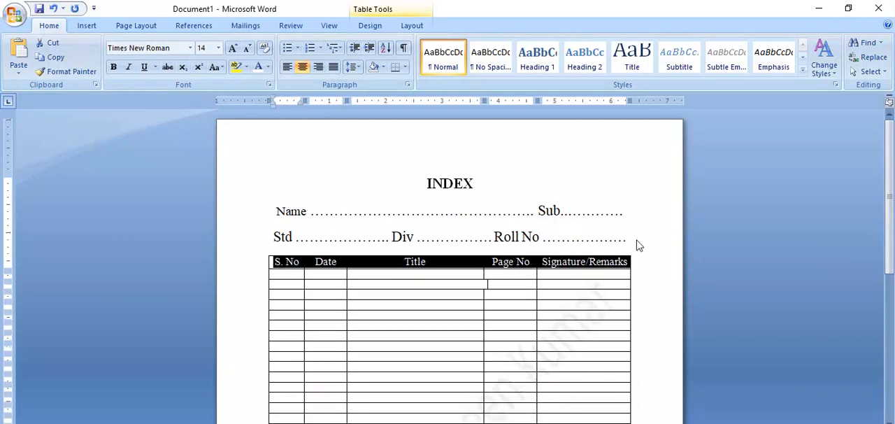
{"action": "key", "text": "ctrl+shift+period"}
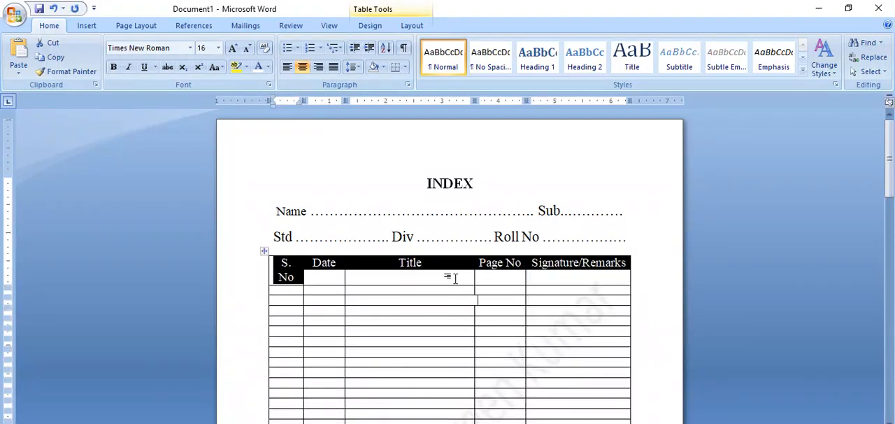
Step: Undo the header row's font size increase and the width change of the single Page No cell
{"action": "left_click", "coordinate": [368, 280]}
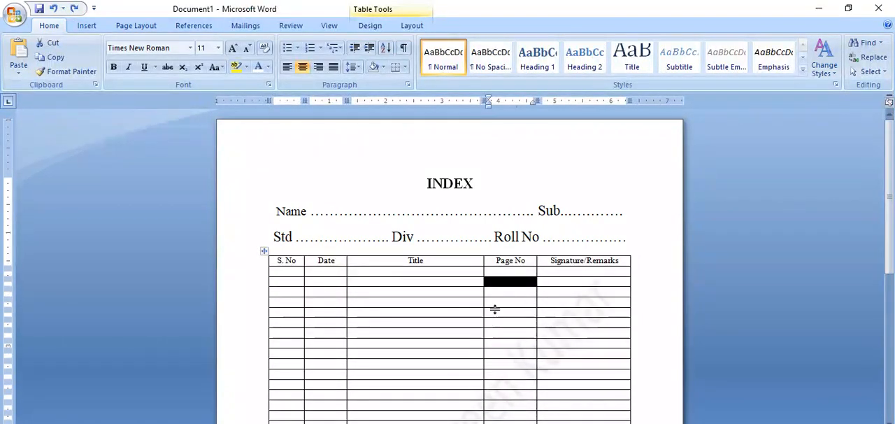
{"action": "left_click", "coordinate": [419, 255]}
{"action": "left_click", "coordinate": [590, 277]}
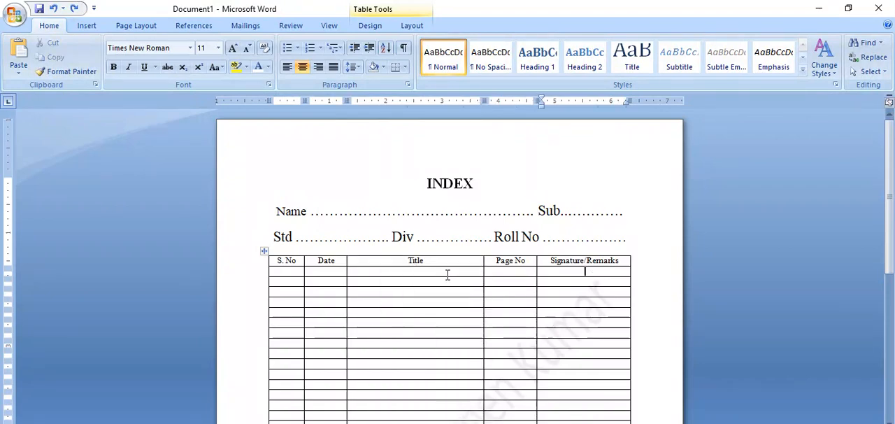
Step: Enlarge the text of all five column headings, from S. No to Signature/Remarks, to font size 16
{"action": "left_click_drag", "start_coordinate": [279, 262], "coordinate": [626, 260]}
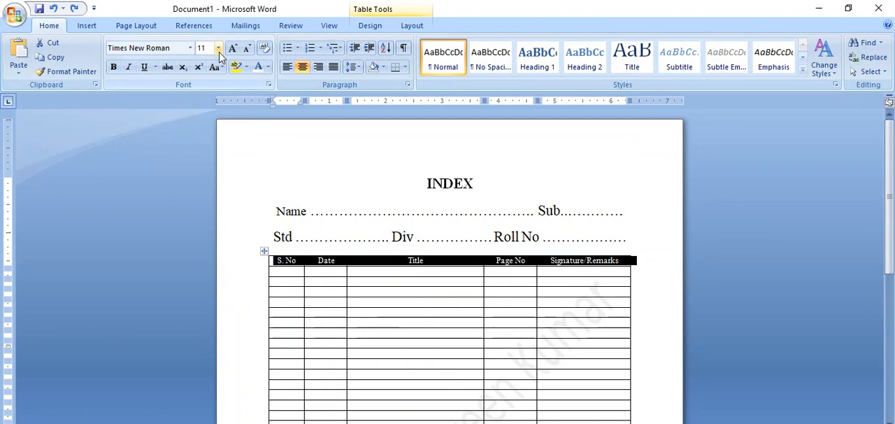
{"action": "key", "text": "ctrl+]"}
{"action": "key", "text": "ctrl+shift+period"}
{"action": "key", "text": "ctrl+shift+period"}
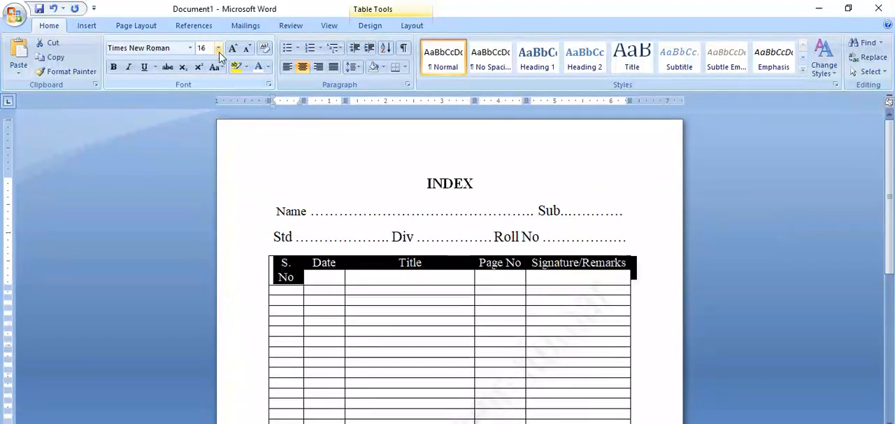
{"action": "left_click", "coordinate": [455, 301]}
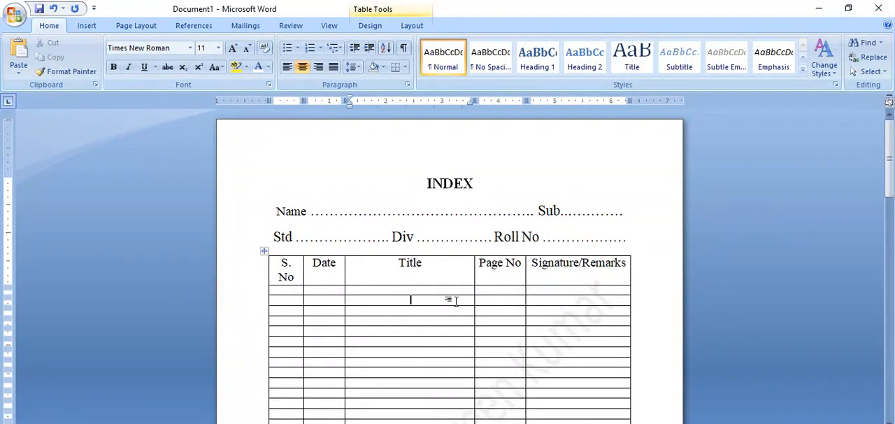
Step: Centre the header row's text both ways in its cells and widen the S. No column so its heading fits on one line
{"action": "left_click", "coordinate": [296, 277]}
{"action": "mouse_move", "coordinate": [279, 260]}
{"action": "left_mouse_down"}
{"action": "mouse_move", "coordinate": [322, 277]}
{"action": "mouse_move", "coordinate": [584, 278]}
{"action": "left_mouse_up"}
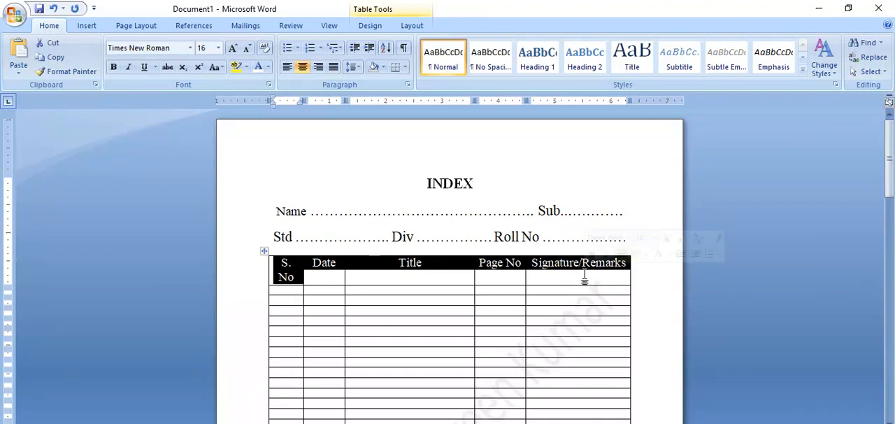
{"action": "left_click", "coordinate": [406, 26]}
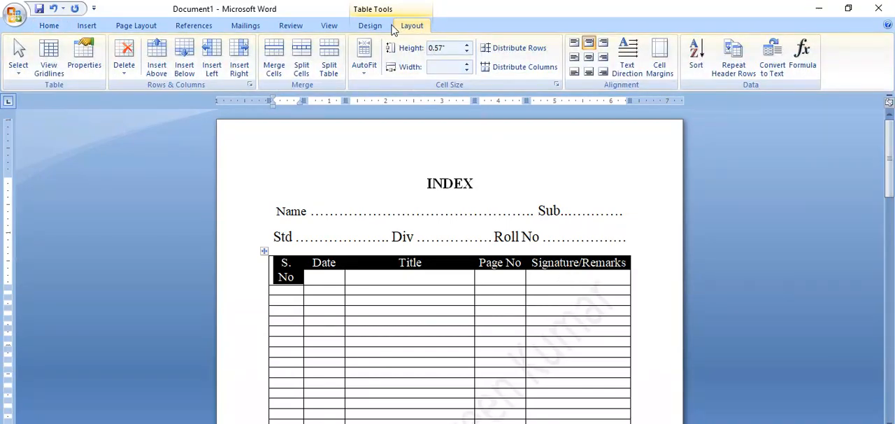
{"action": "left_click", "coordinate": [381, 26]}
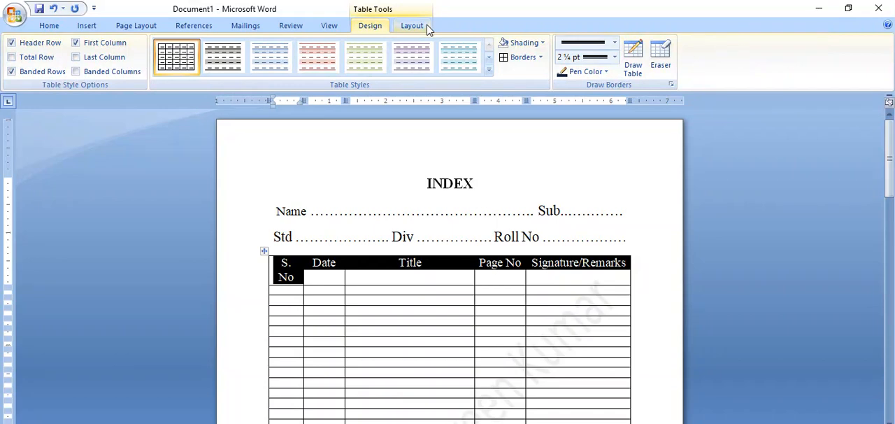
{"action": "left_click", "coordinate": [417, 27]}
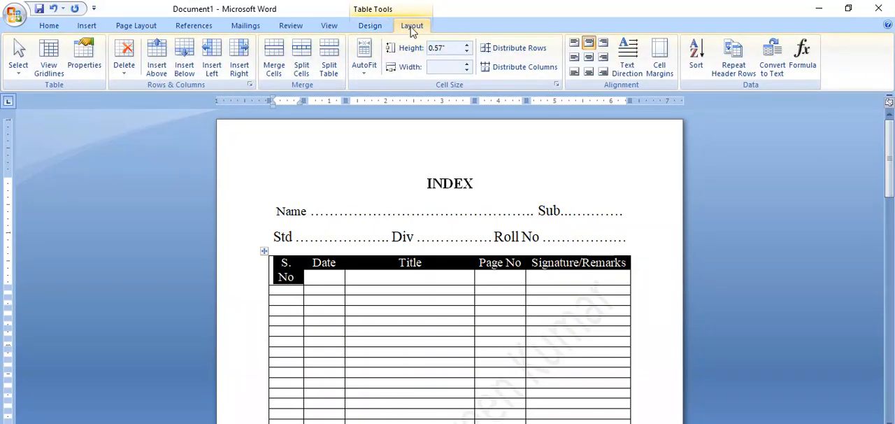
{"action": "left_click", "coordinate": [588, 60]}
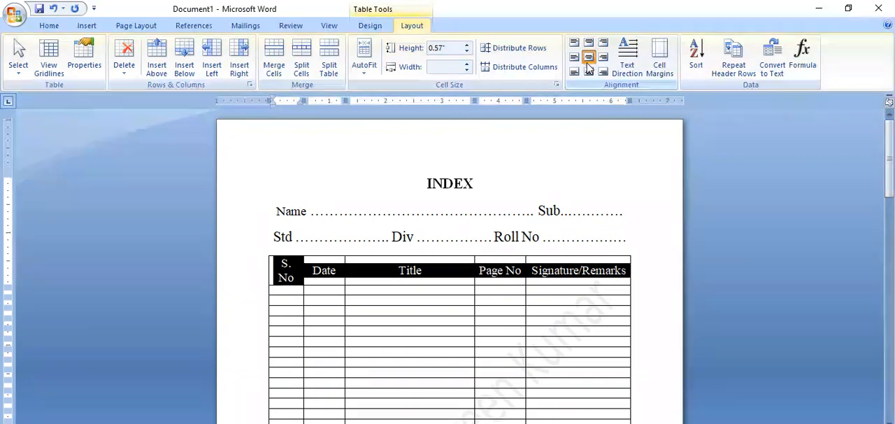
{"action": "left_click", "coordinate": [329, 302]}
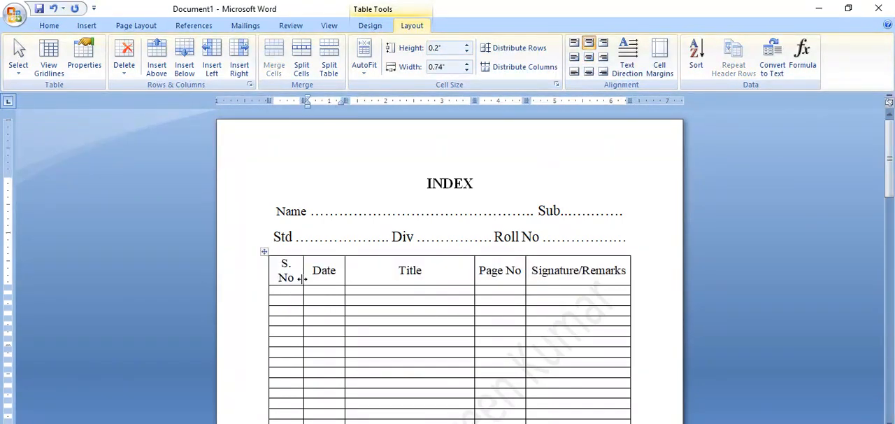
{"action": "left_click_drag", "start_coordinate": [303, 278], "coordinate": [310, 278]}
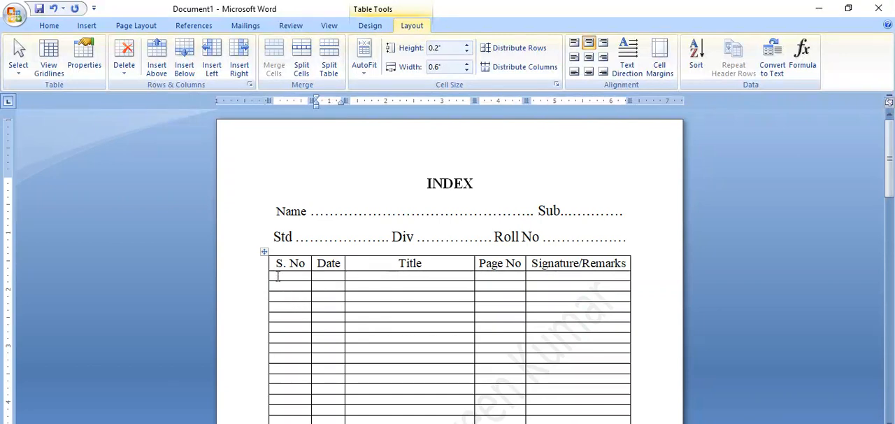
{"action": "left_click_drag", "start_coordinate": [277, 275], "coordinate": [556, 329]}
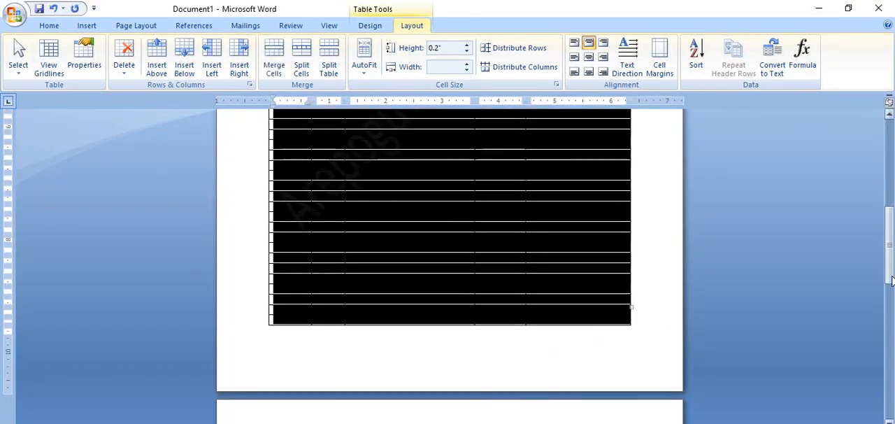
{"action": "left_click_drag", "start_coordinate": [892, 280], "coordinate": [890, 210]}
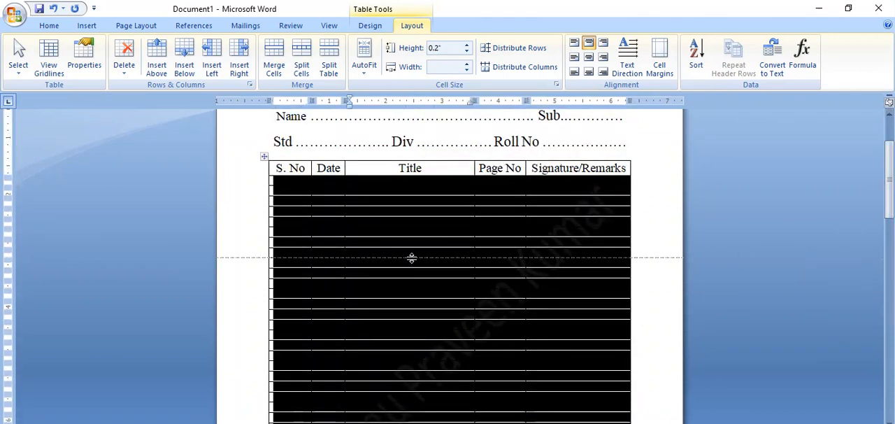
{"action": "left_click", "coordinate": [410, 211]}
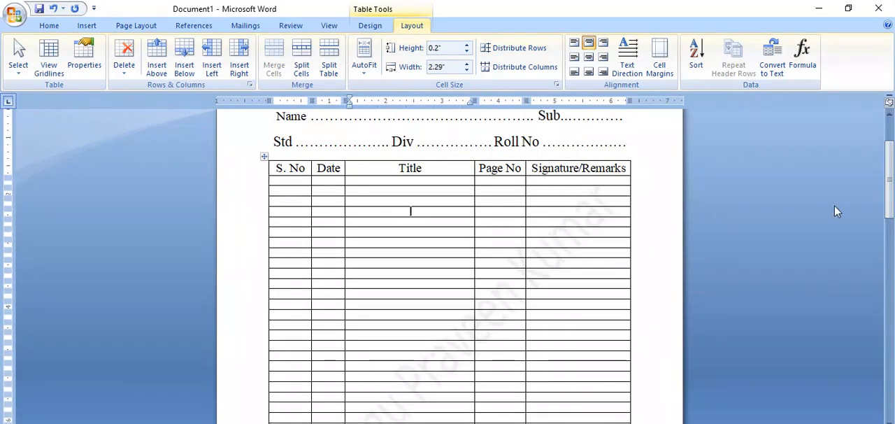
Step: Reduce the font size of all five column headings in the table's header row to 14
{"action": "left_click_drag", "start_coordinate": [891, 210], "coordinate": [889, 190]}
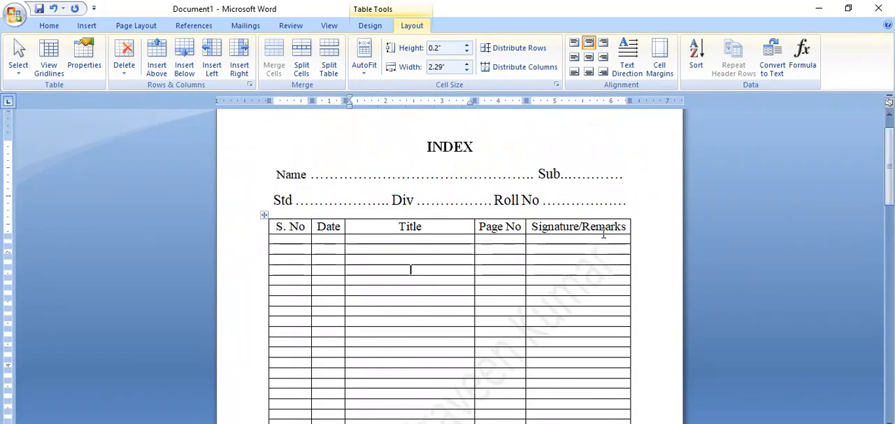
{"action": "left_click_drag", "start_coordinate": [628, 226], "coordinate": [276, 226]}
{"action": "left_click", "coordinate": [49, 26]}
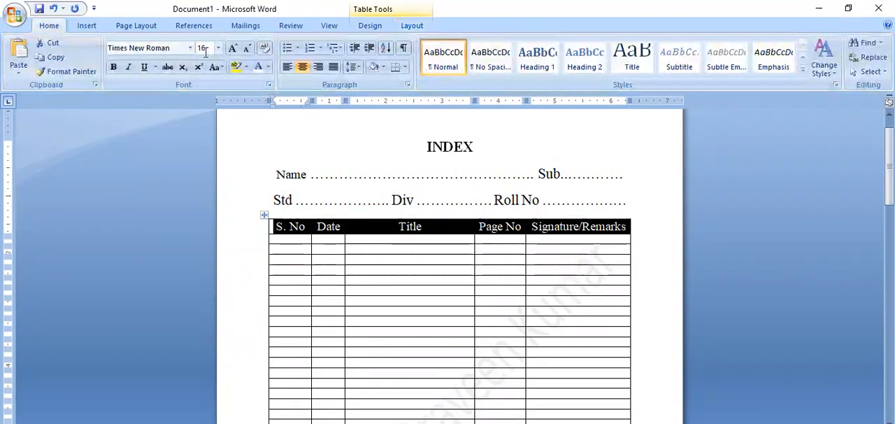
{"action": "key", "text": "ctrl+shift+comma"}
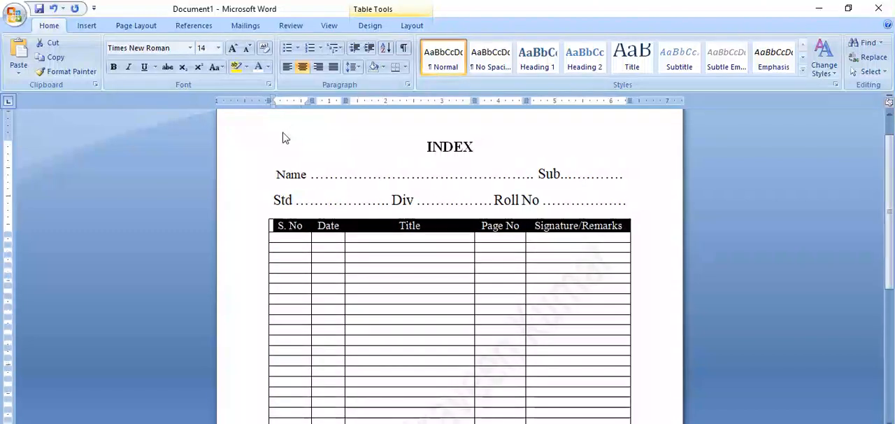
{"action": "left_click", "coordinate": [326, 237]}
Step: Draw a rounded rectangle about 1" wide and 0.35" high over the INDEX heading
{"action": "scroll", "coordinate": [891, 266], "scroll_direction": "up", "scroll_amount": 2}
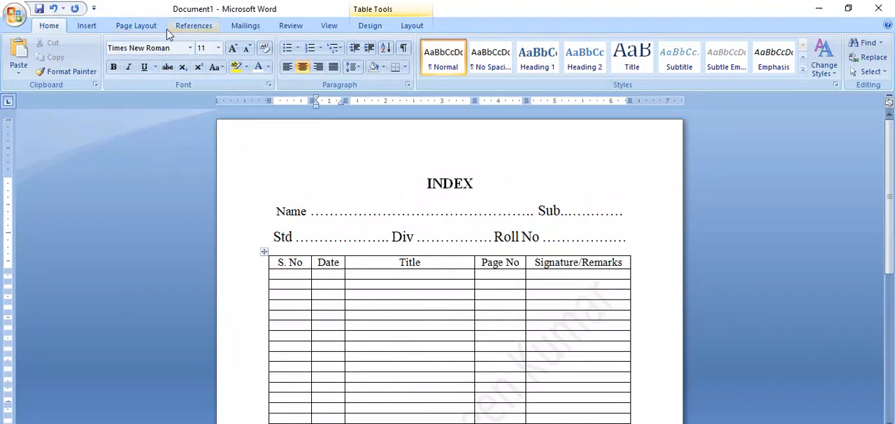
{"action": "left_click", "coordinate": [133, 27]}
{"action": "left_click", "coordinate": [86, 26]}
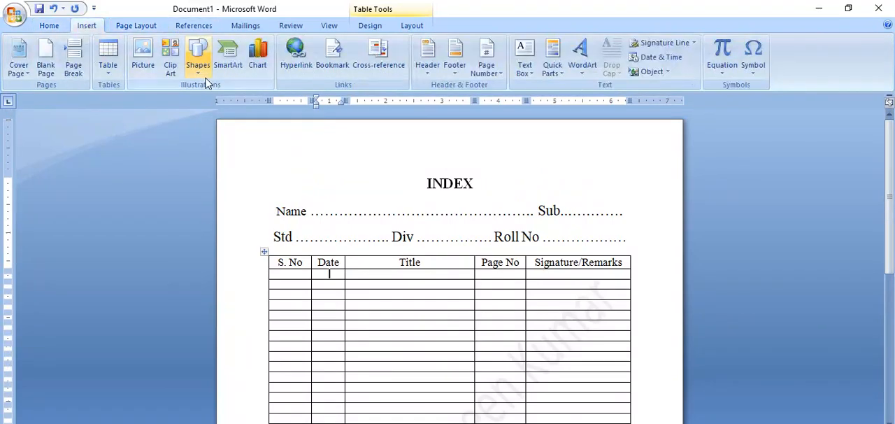
{"action": "left_click", "coordinate": [199, 70]}
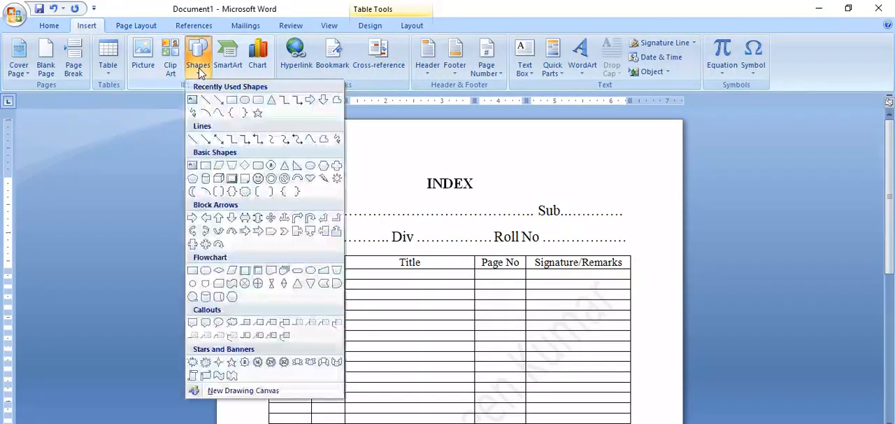
{"action": "left_click", "coordinate": [259, 102]}
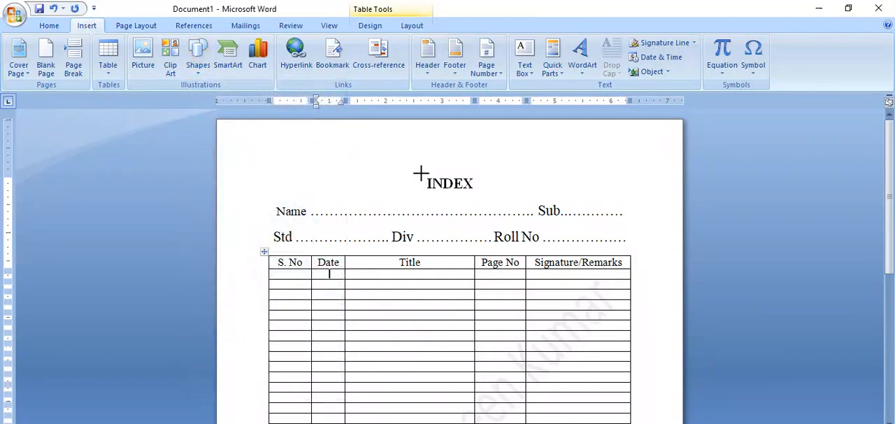
{"action": "left_click_drag", "start_coordinate": [421, 174], "coordinate": [478, 195]}
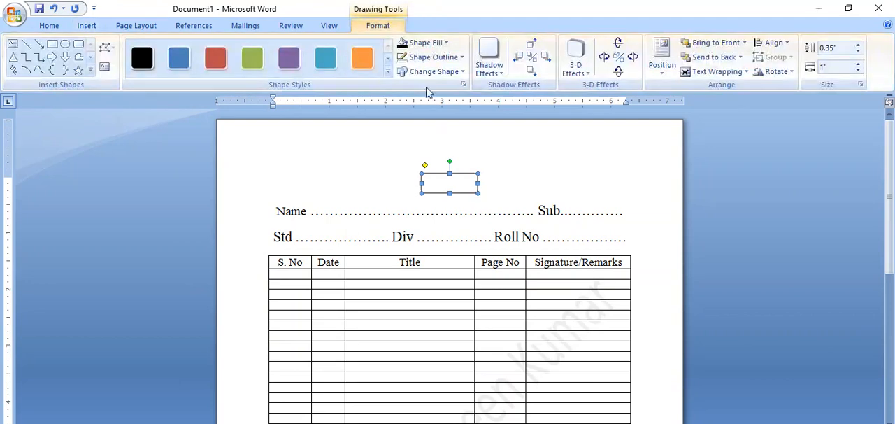
Step: Fill the rounded rectangle with black and send it behind the text
{"action": "left_click", "coordinate": [446, 42]}
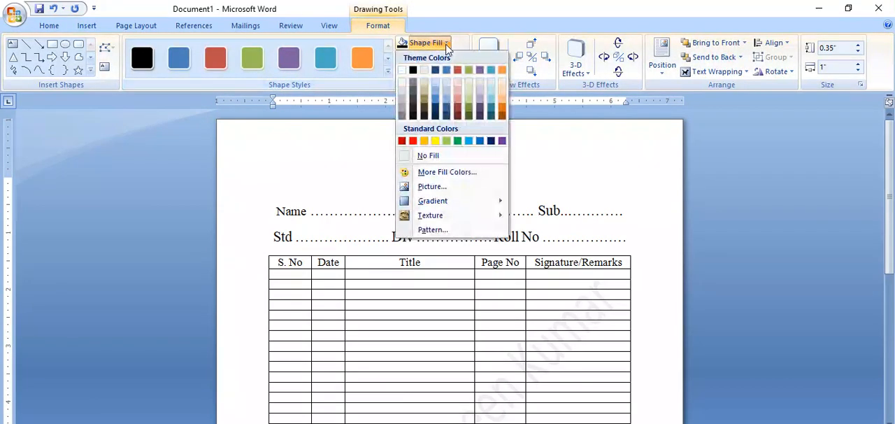
{"action": "left_click", "coordinate": [413, 71]}
{"action": "right_click", "coordinate": [471, 189]}
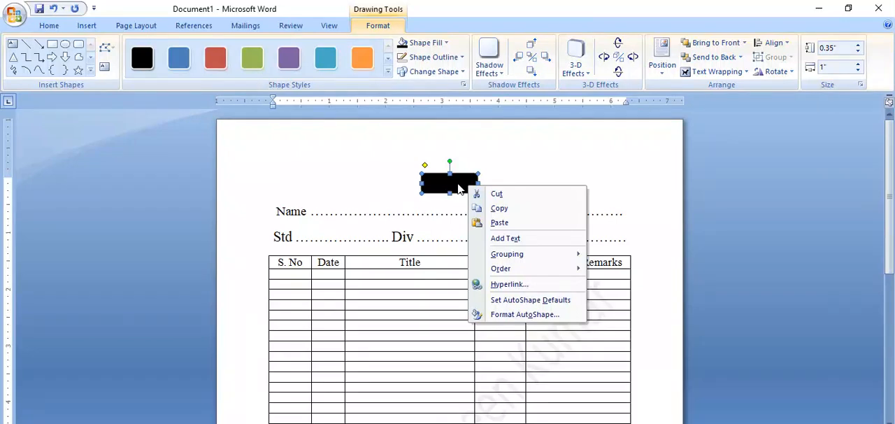
{"action": "mouse_move", "coordinate": [509, 272]}
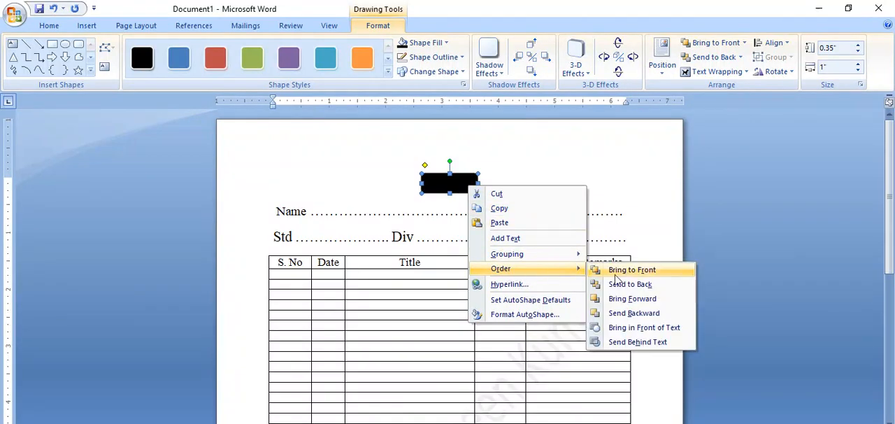
{"action": "left_click", "coordinate": [656, 343]}
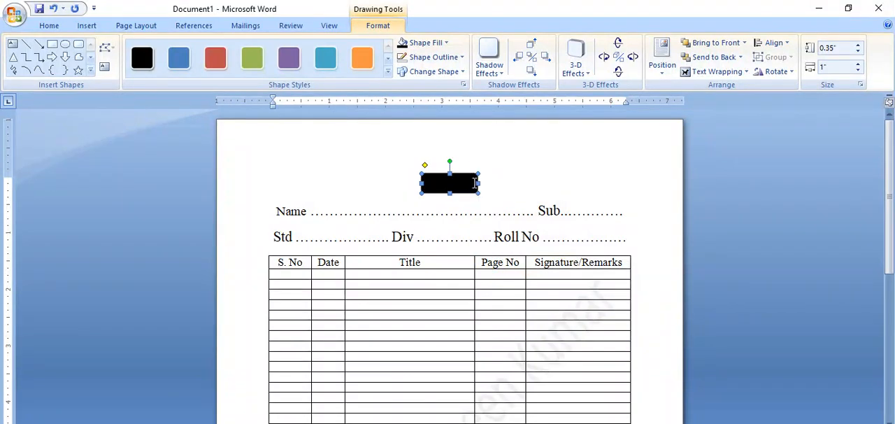
Step: Change the font colour of the INDEX heading to white
{"action": "left_click_drag", "start_coordinate": [475, 183], "coordinate": [427, 186]}
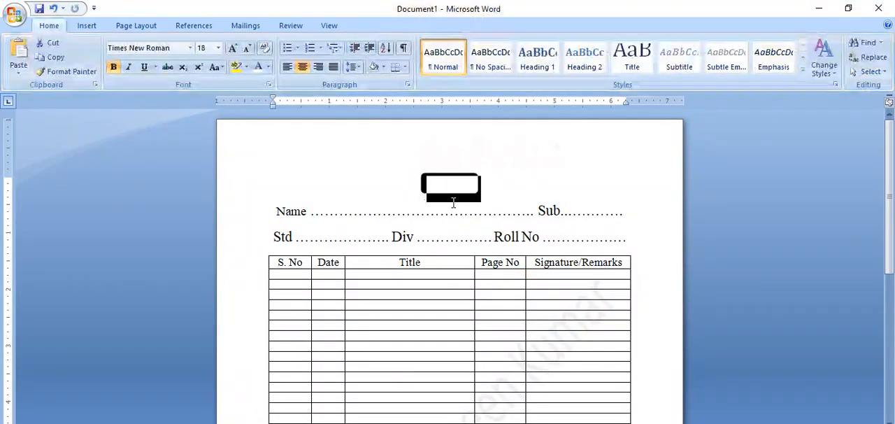
{"action": "left_click", "coordinate": [268, 68]}
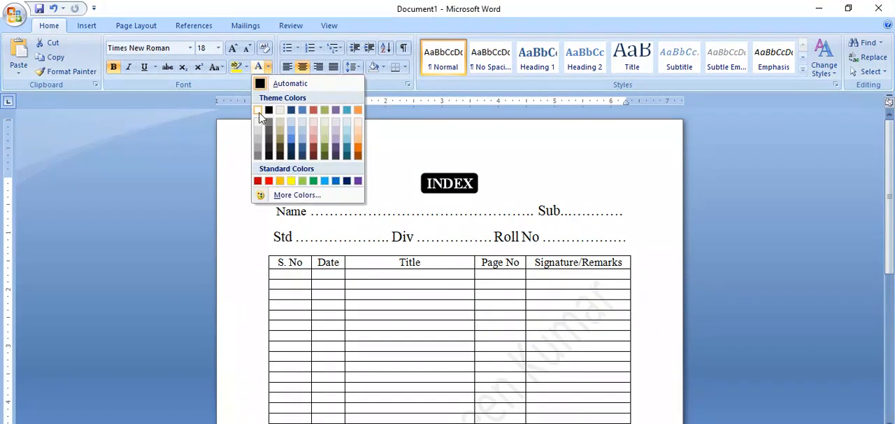
{"action": "left_click", "coordinate": [258, 111]}
{"action": "key", "text": "Right"}
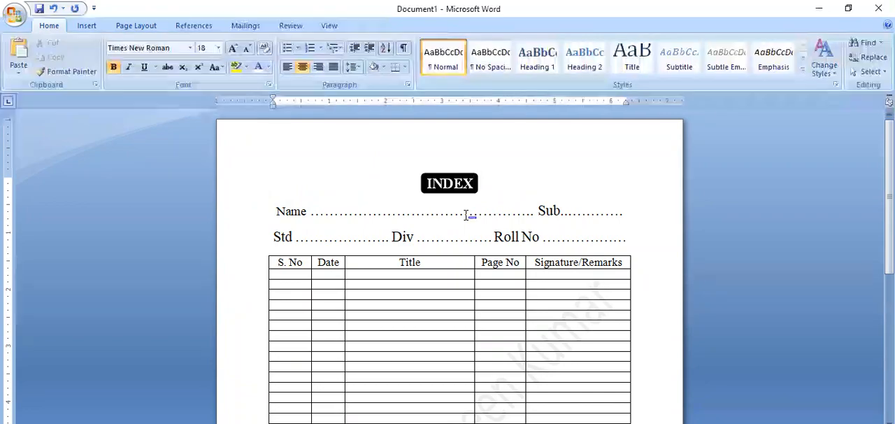
Step: Check the index page in Print Preview and return to editing the document
{"action": "left_click_drag", "start_coordinate": [891, 222], "coordinate": [880, 182]}
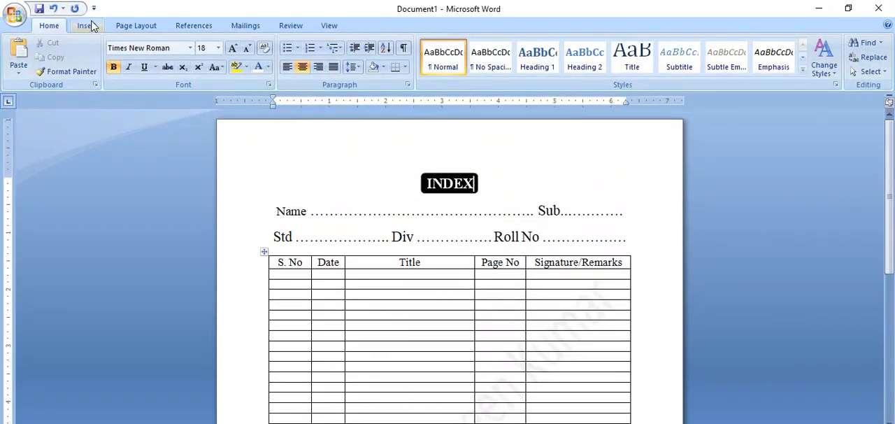
{"action": "left_click", "coordinate": [14, 14]}
{"action": "mouse_move", "coordinate": [38, 164]}
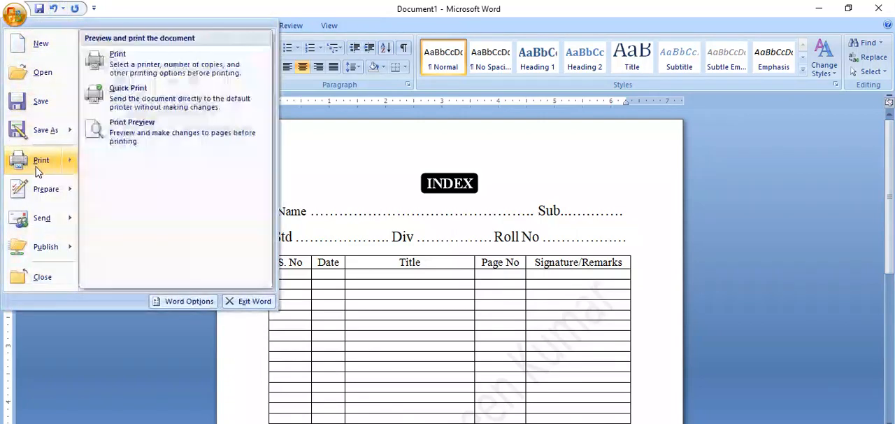
{"action": "left_click", "coordinate": [120, 136]}
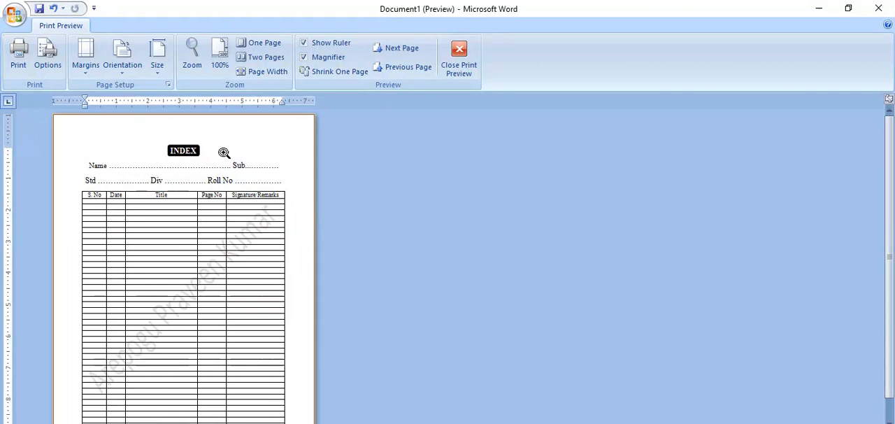
{"action": "left_click", "coordinate": [459, 60]}
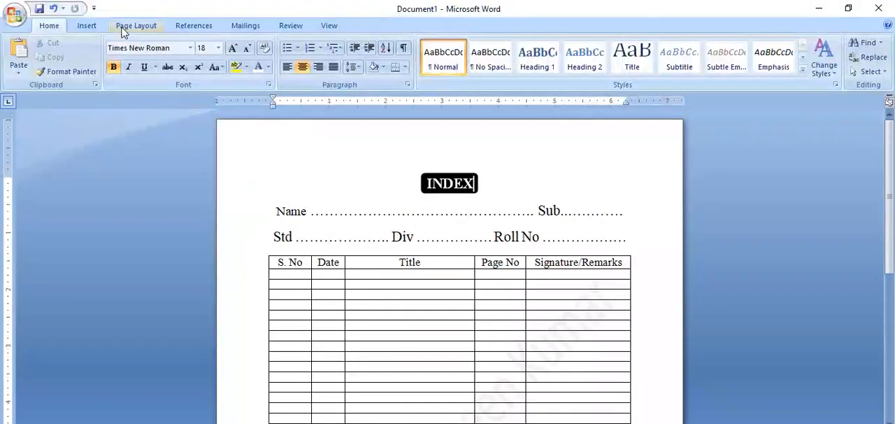
Step: Choose a thick-and-thin multiple-line style for a box page border around the whole document
{"action": "left_click", "coordinate": [130, 26]}
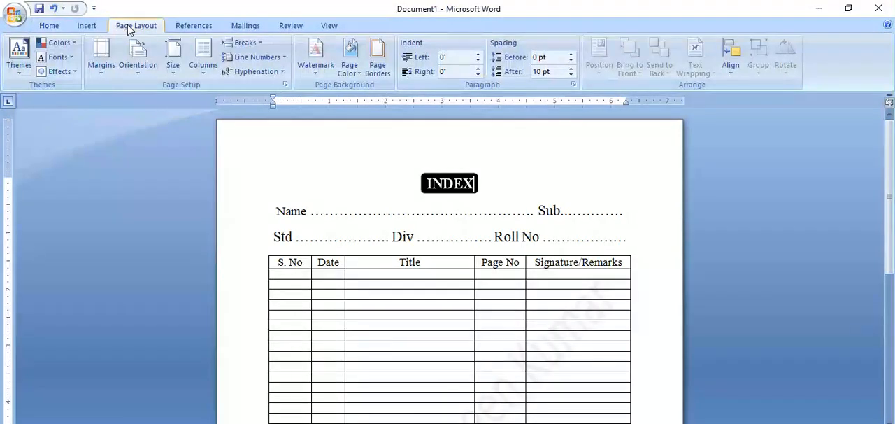
{"action": "left_click", "coordinate": [377, 56]}
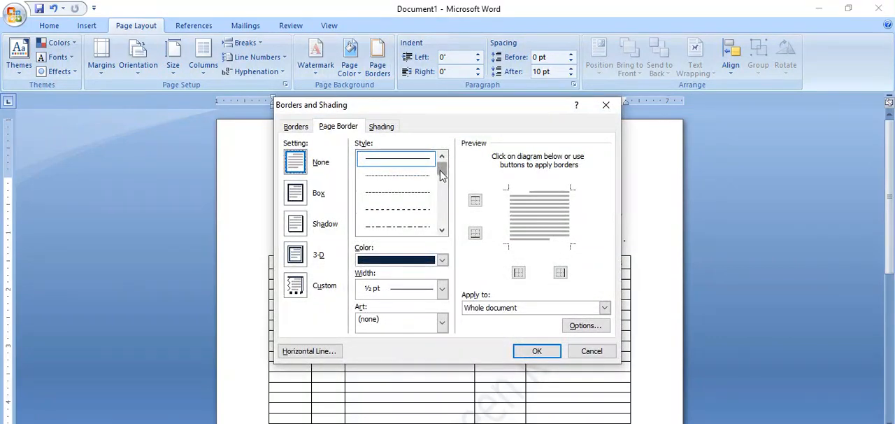
{"action": "scroll", "coordinate": [442, 175], "scroll_direction": "down", "scroll_amount": 3}
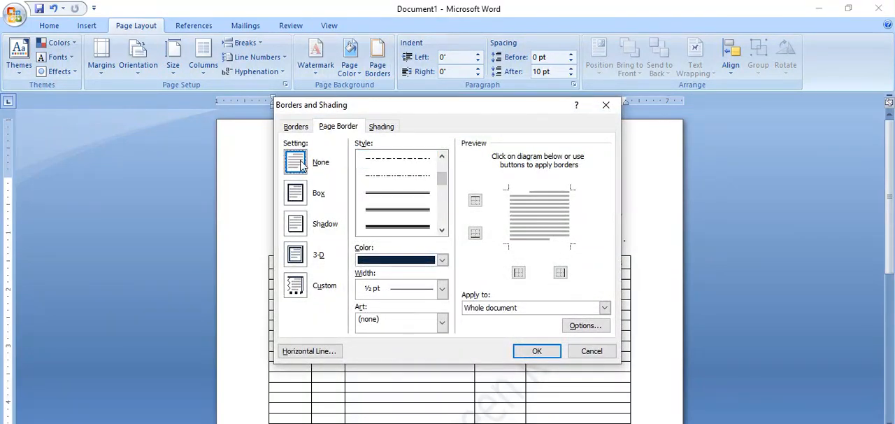
{"action": "scroll", "coordinate": [443, 203], "scroll_direction": "down", "scroll_amount": 8}
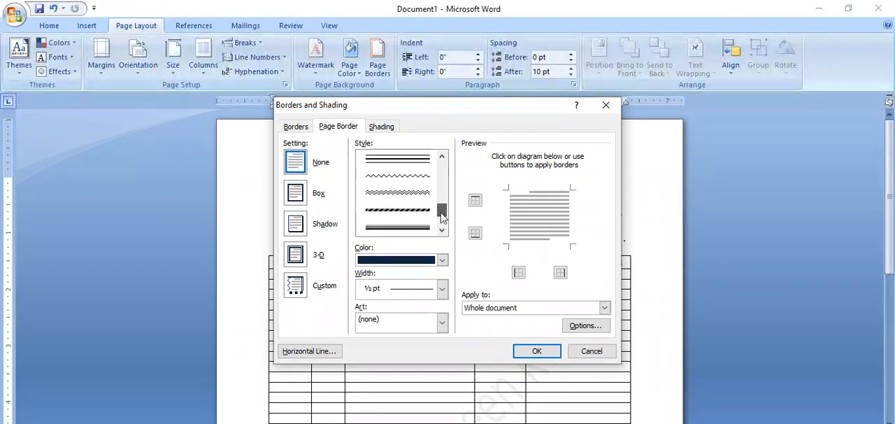
{"action": "left_click_drag", "start_coordinate": [442, 231], "coordinate": [440, 196]}
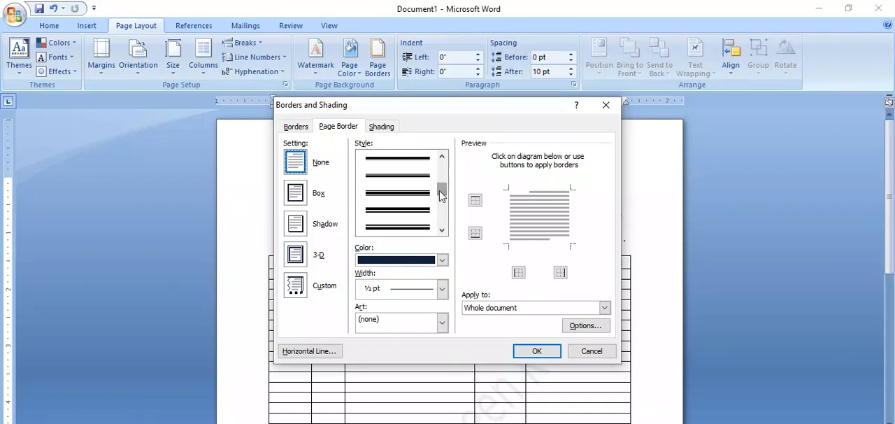
{"action": "left_click", "coordinate": [423, 176]}
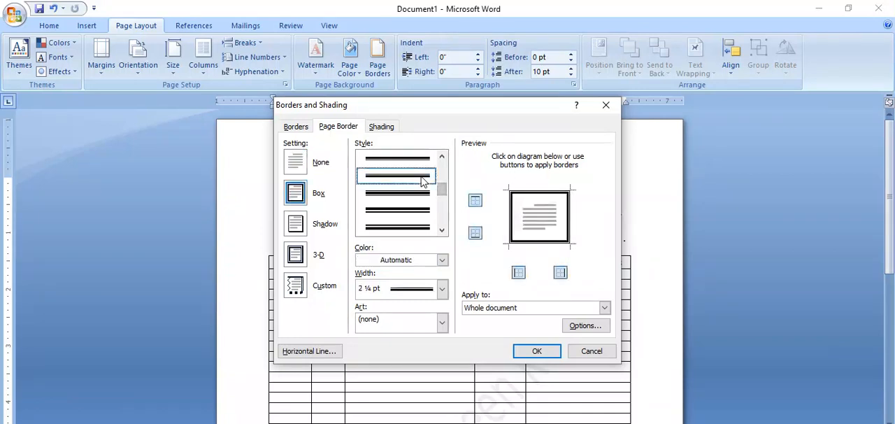
Step: Set the page border's width to 3 pt and its colour to black
{"action": "left_click", "coordinate": [442, 290]}
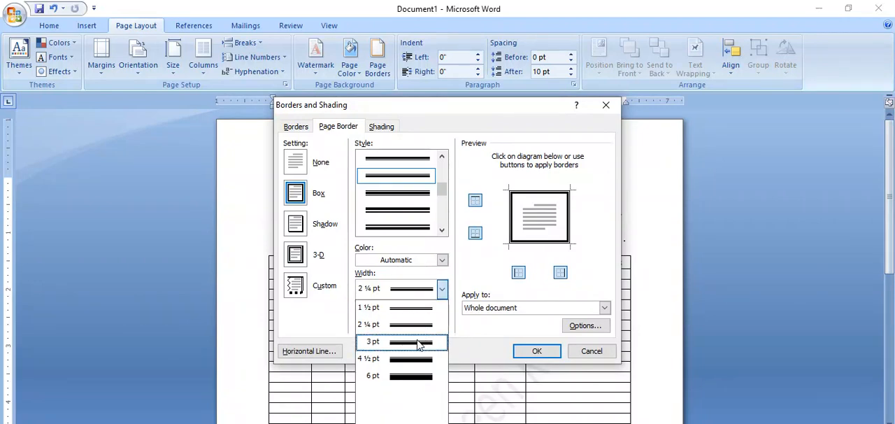
{"action": "left_click", "coordinate": [420, 341]}
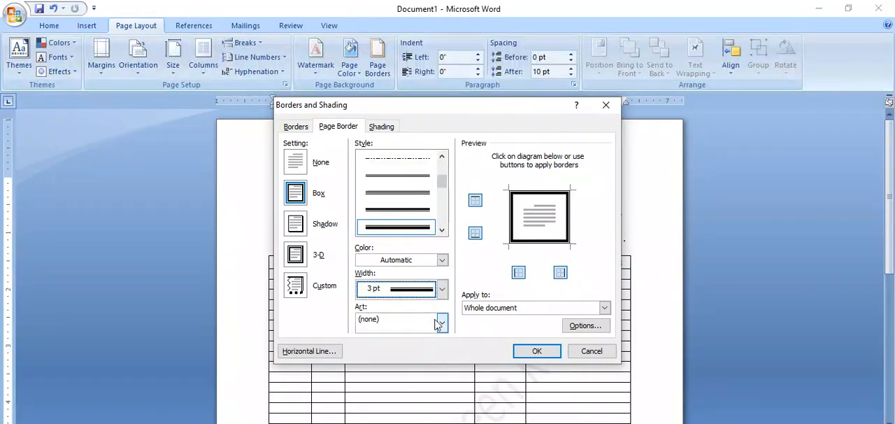
{"action": "left_click", "coordinate": [442, 260]}
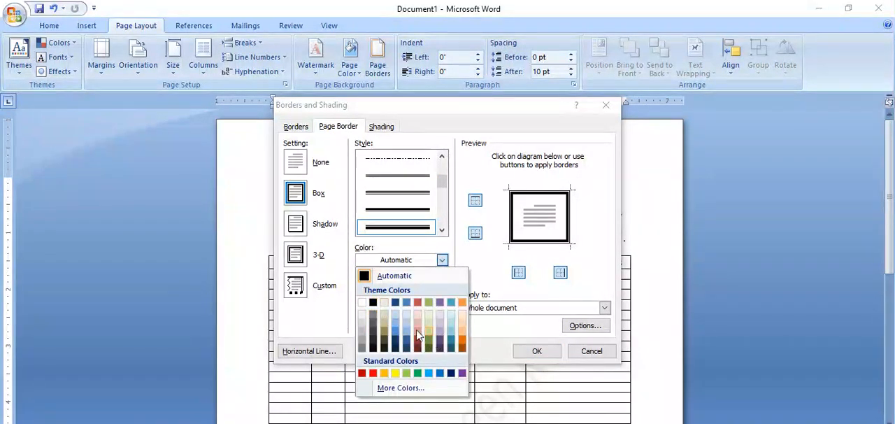
{"action": "left_click", "coordinate": [374, 303]}
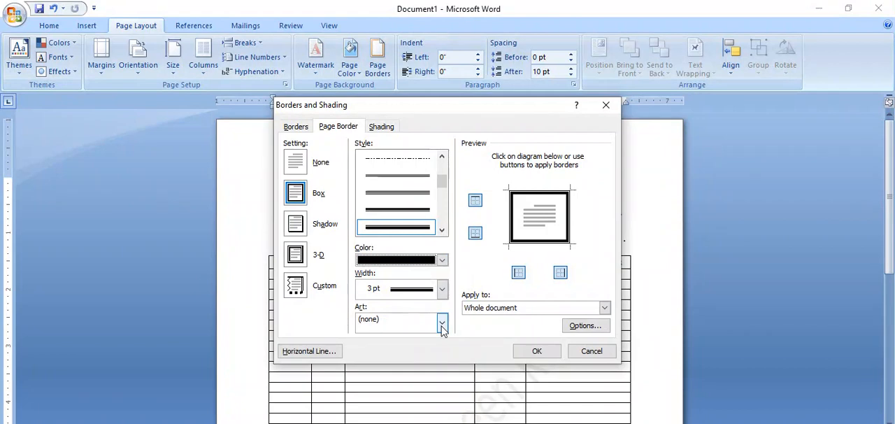
Step: Browse the border art, keep it at none and apply the page border to the whole document
{"action": "left_click", "coordinate": [443, 323]}
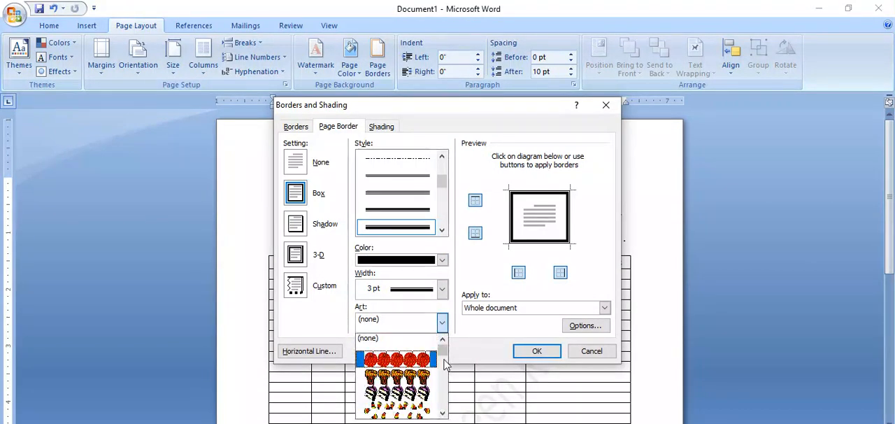
{"action": "left_click_drag", "start_coordinate": [444, 356], "coordinate": [470, 337]}
{"action": "left_click", "coordinate": [470, 337]}
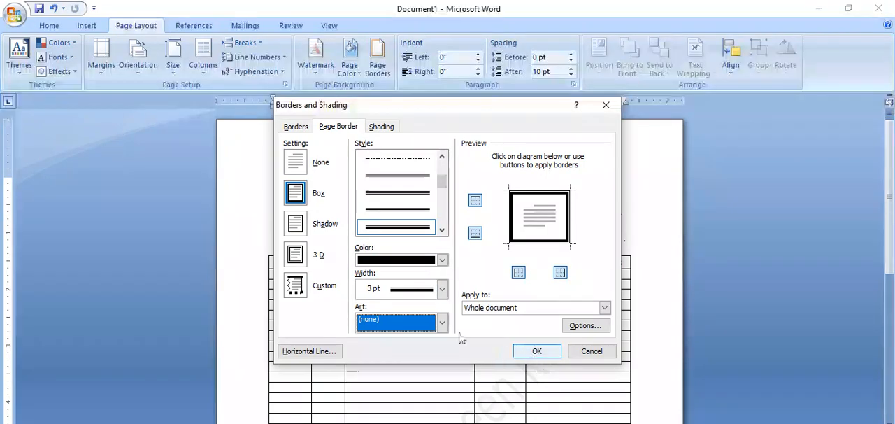
{"action": "left_click", "coordinate": [540, 354]}
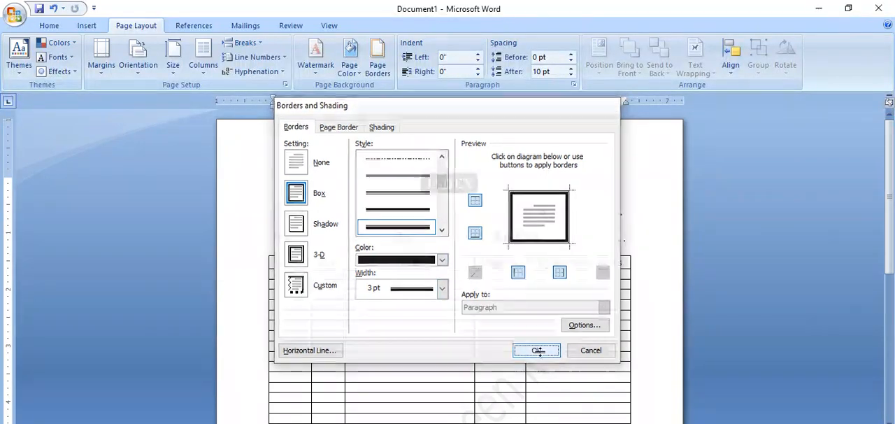
Step: Preview the bordered index page as it would print and return to editing
{"action": "left_click", "coordinate": [15, 18]}
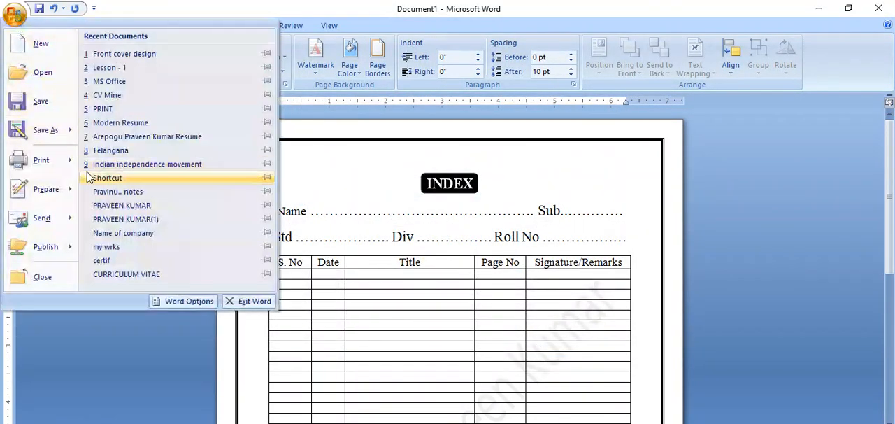
{"action": "mouse_move", "coordinate": [42, 160]}
{"action": "left_click", "coordinate": [168, 236]}
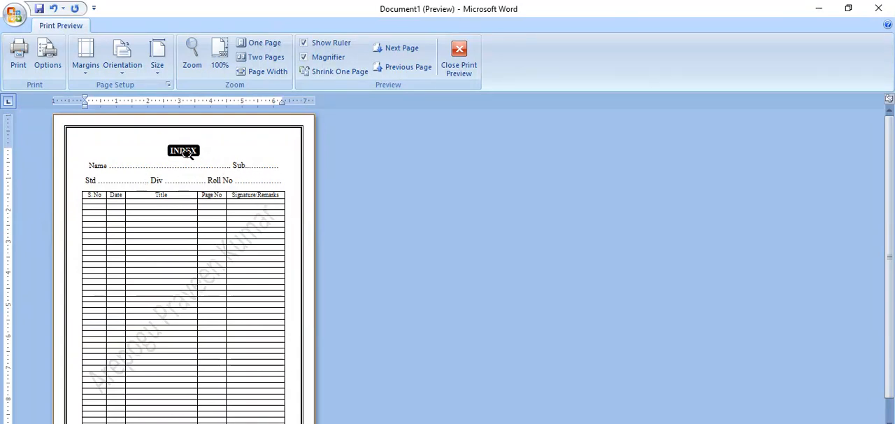
{"action": "left_click", "coordinate": [468, 59]}
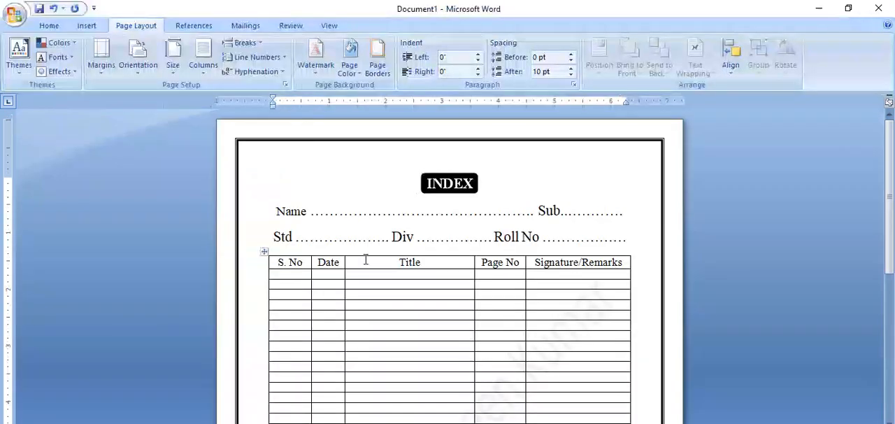
Step: Select all the text on the page and set its font colour to standard red
{"action": "left_click", "coordinate": [424, 182]}
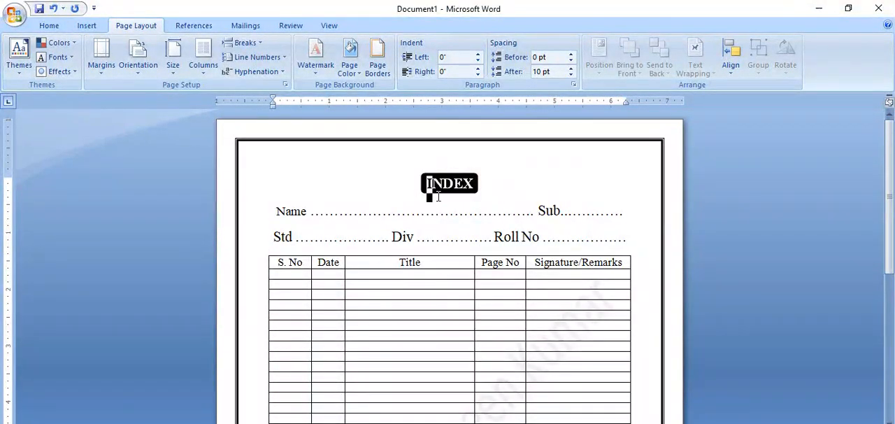
{"action": "key", "text": "ctrl+a"}
{"action": "left_click", "coordinate": [55, 26]}
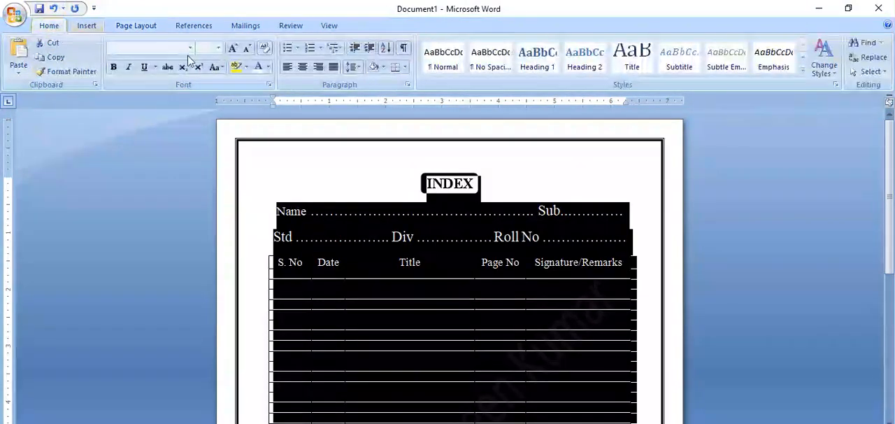
{"action": "left_click", "coordinate": [269, 67]}
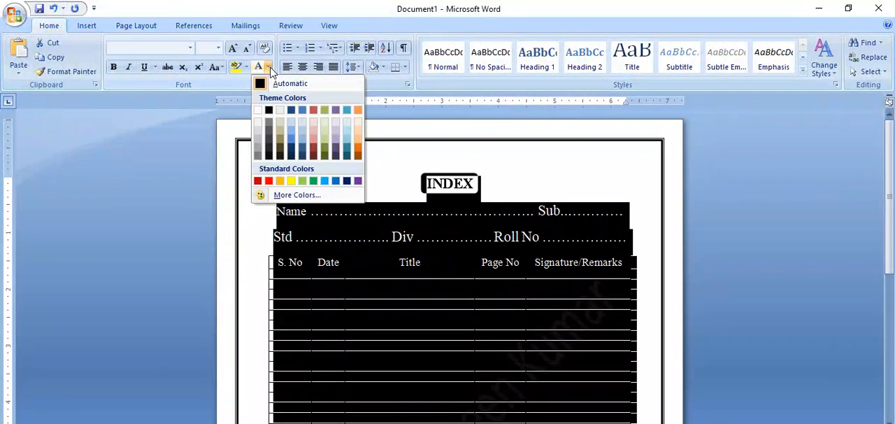
{"action": "left_click", "coordinate": [269, 181]}
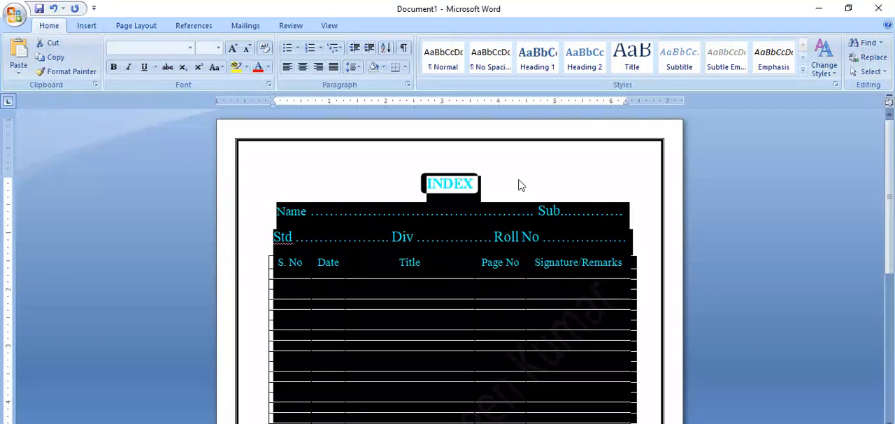
{"action": "left_click", "coordinate": [473, 185]}
Step: Fill the rounded INDEX heading shape with standard red
{"action": "left_click", "coordinate": [437, 173]}
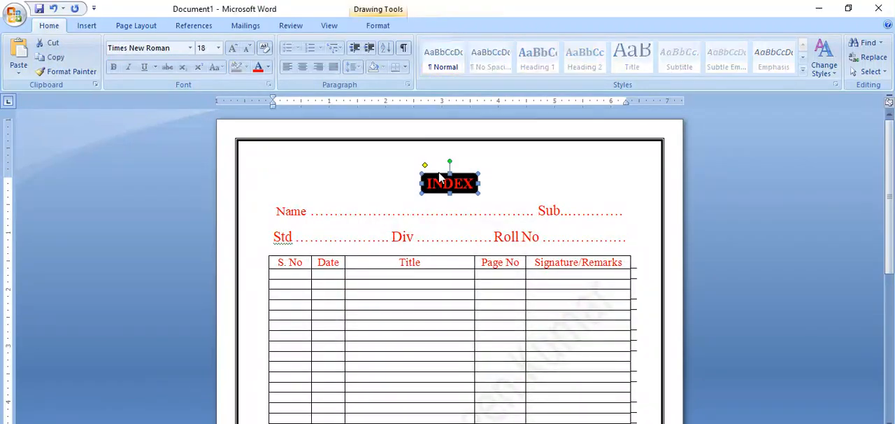
{"action": "left_click", "coordinate": [380, 27]}
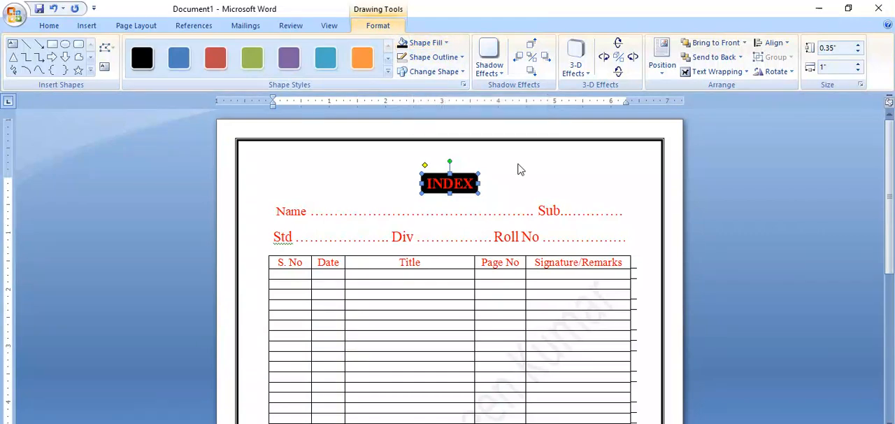
{"action": "left_click", "coordinate": [504, 187]}
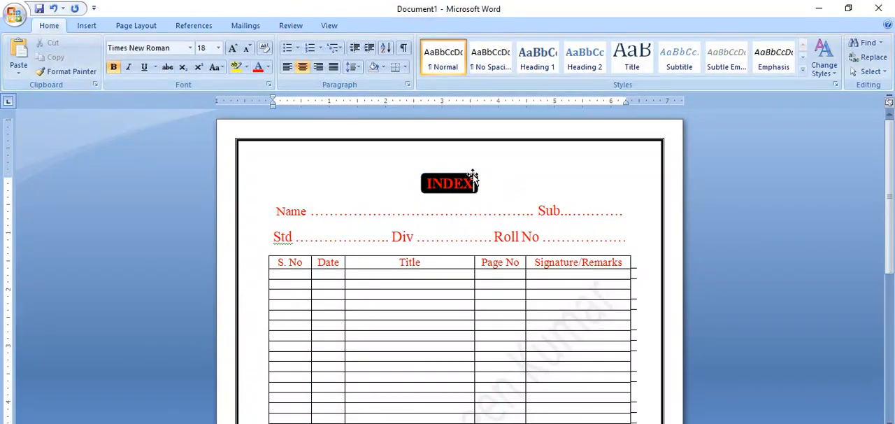
{"action": "left_click", "coordinate": [473, 175]}
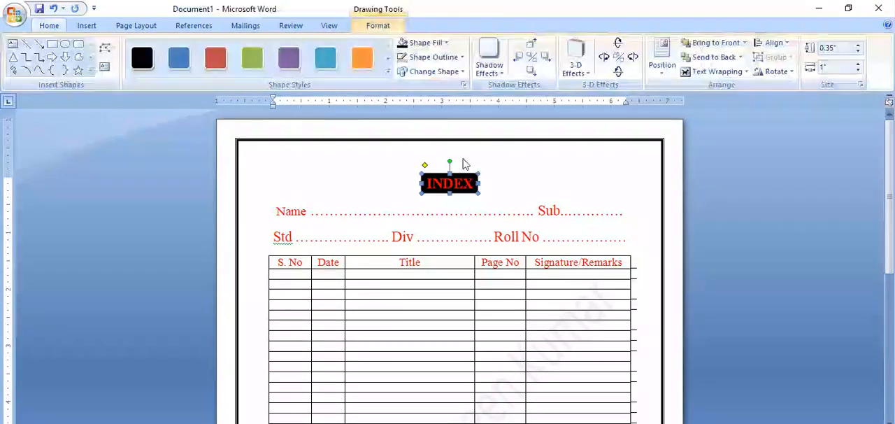
{"action": "left_click", "coordinate": [446, 45]}
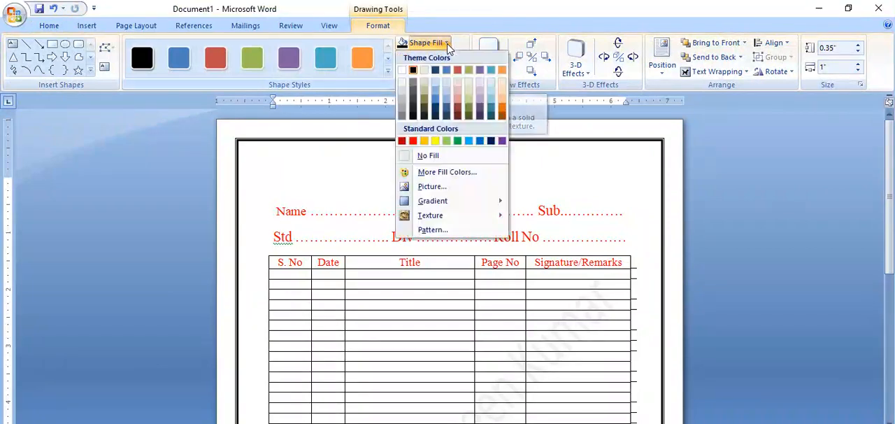
{"action": "left_click", "coordinate": [414, 142]}
Step: Select the whole index table and set the border pen to a single solid ½ pt line
{"action": "left_click", "coordinate": [411, 335]}
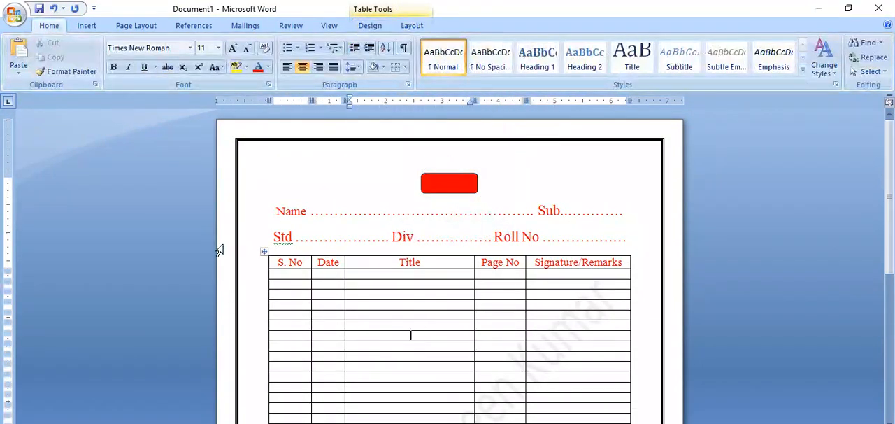
{"action": "left_click", "coordinate": [264, 254]}
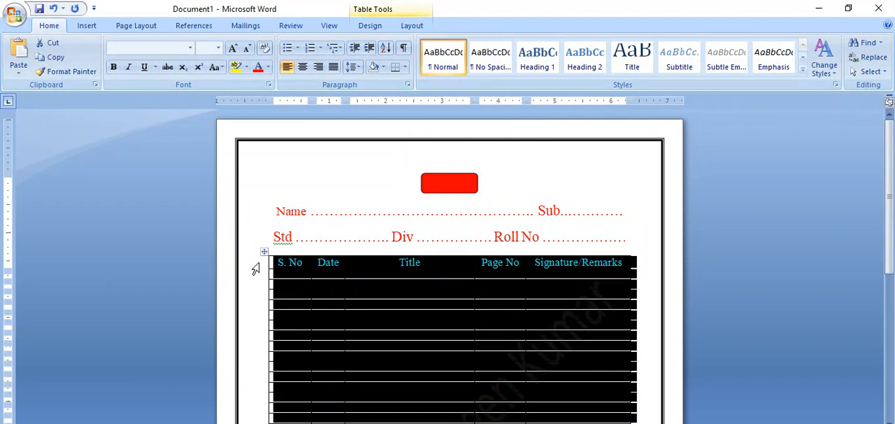
{"action": "left_click", "coordinate": [489, 335]}
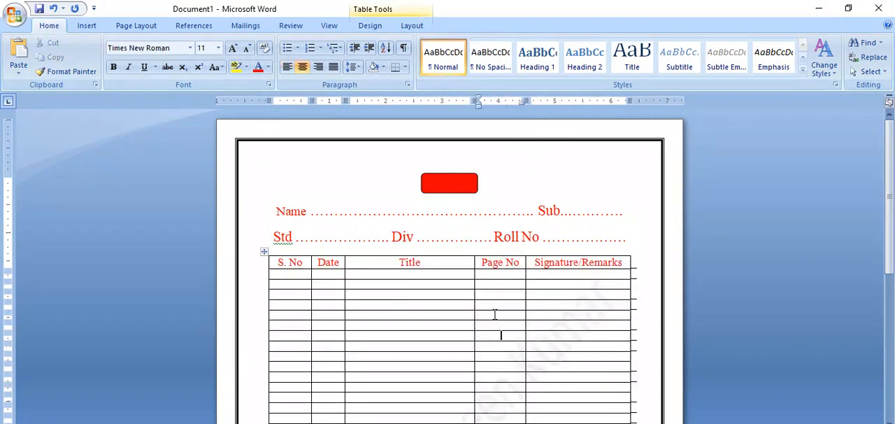
{"action": "left_click", "coordinate": [264, 252]}
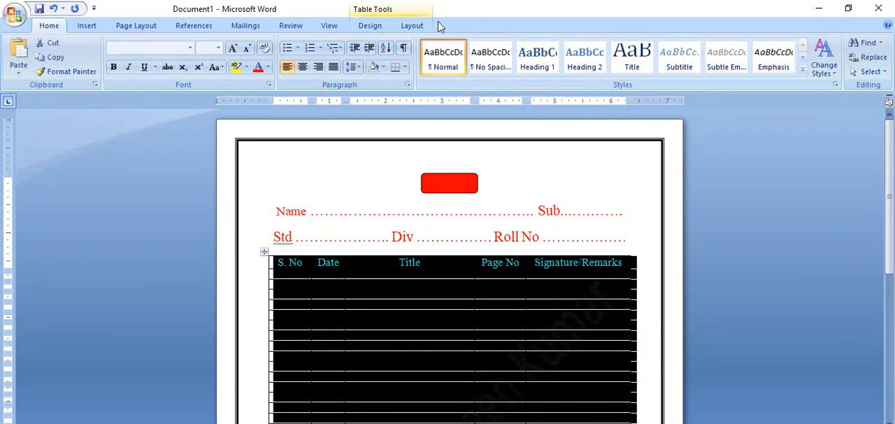
{"action": "left_click", "coordinate": [413, 26]}
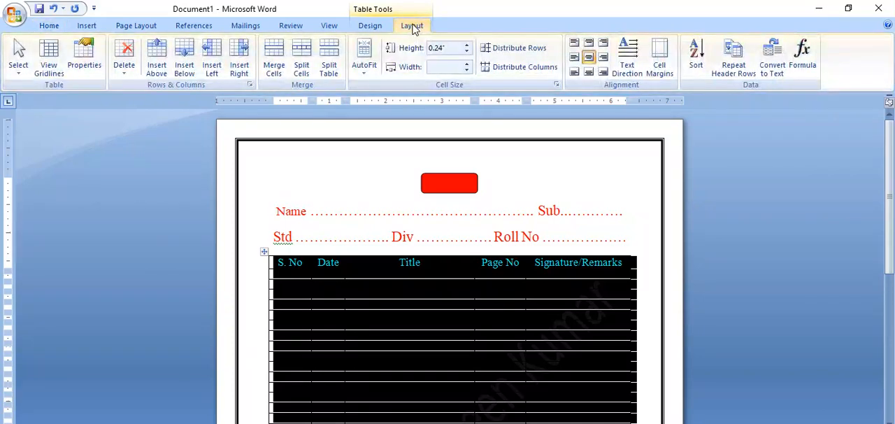
{"action": "left_click", "coordinate": [367, 27]}
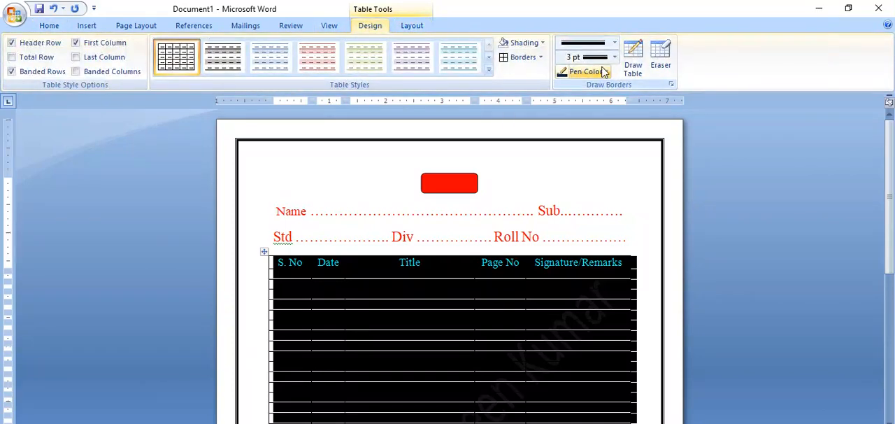
{"action": "left_click", "coordinate": [615, 44]}
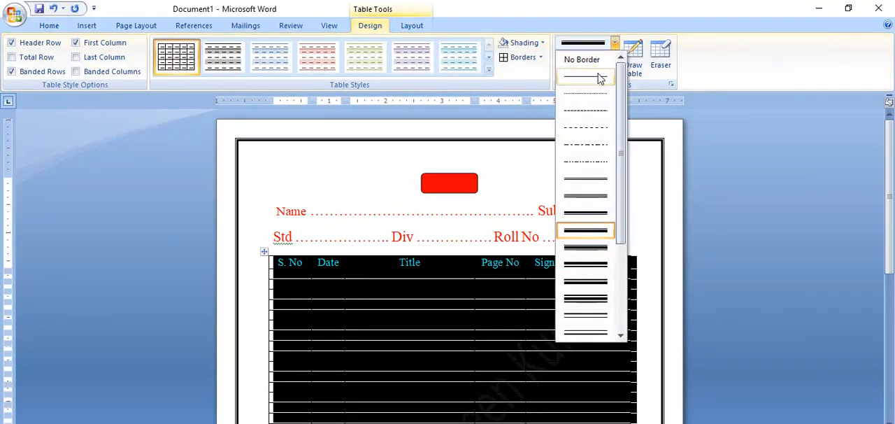
{"action": "left_click", "coordinate": [598, 76]}
{"action": "left_click", "coordinate": [614, 58]}
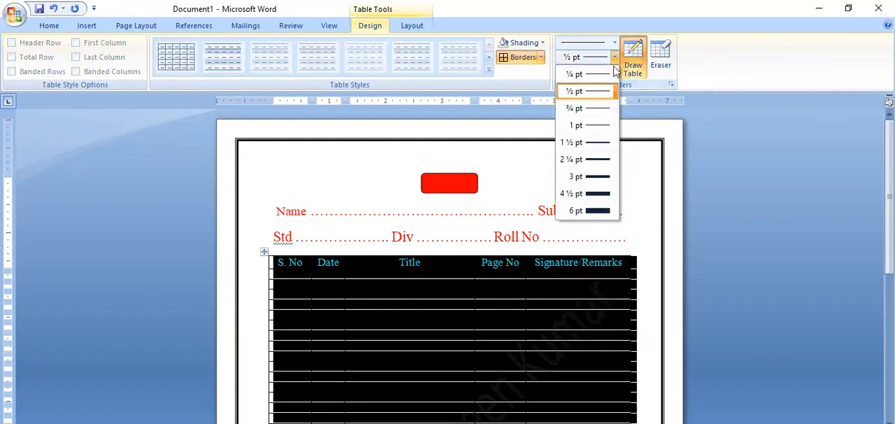
{"action": "left_click", "coordinate": [597, 91]}
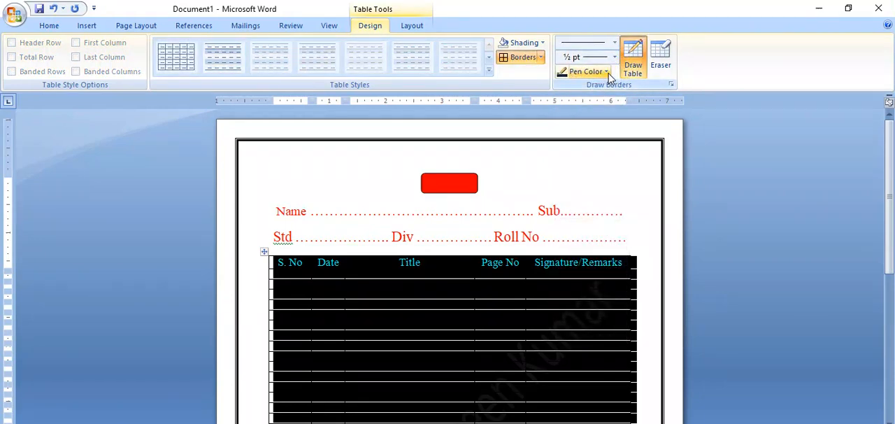
Step: Set the border pen colour to standard red and apply it to all borders of the selected table
{"action": "left_click", "coordinate": [607, 73]}
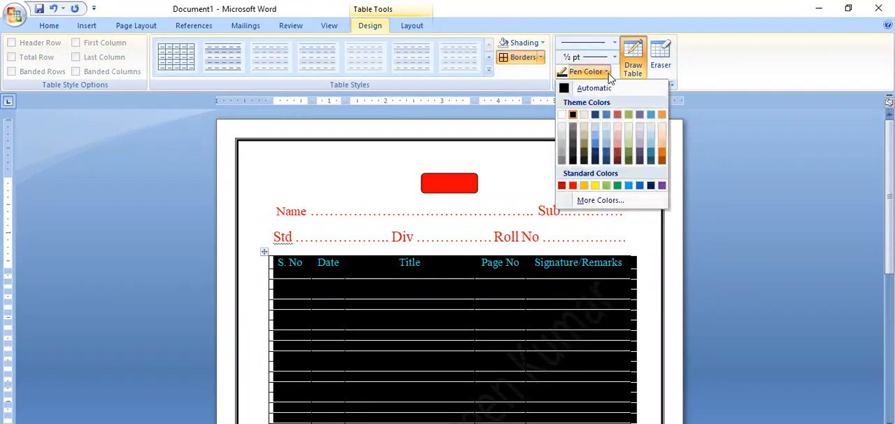
{"action": "left_click", "coordinate": [572, 186]}
{"action": "left_click", "coordinate": [540, 57]}
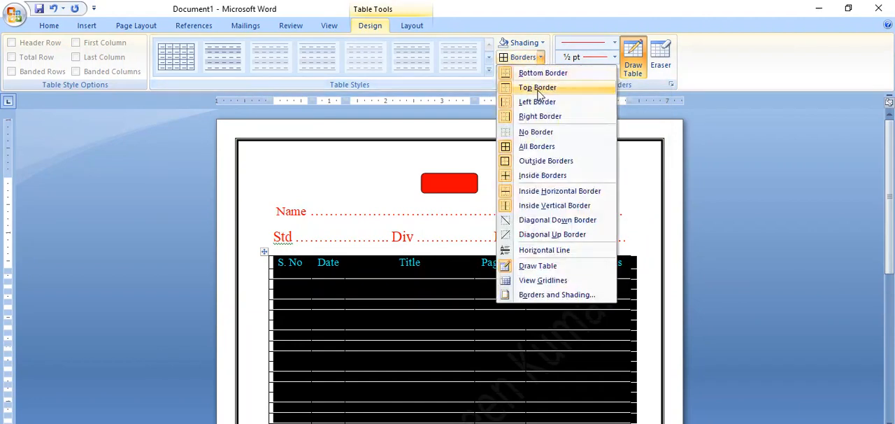
{"action": "left_click", "coordinate": [537, 149]}
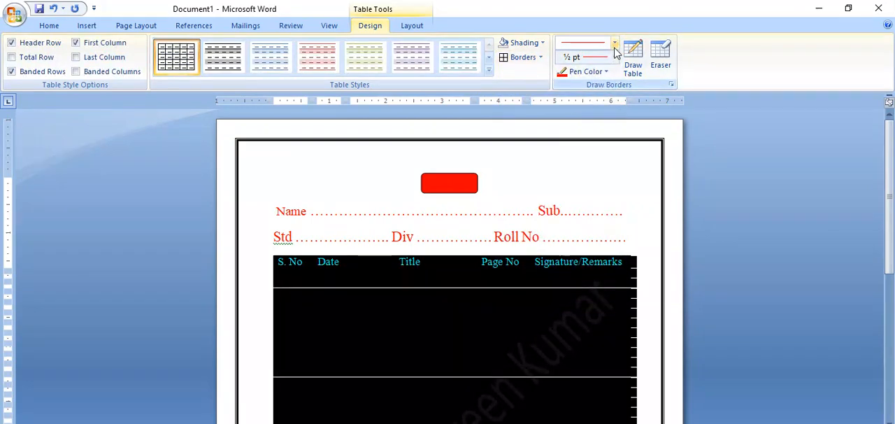
Step: Reapply all the table's borders with a single solid red line ¾ pt wide
{"action": "left_click", "coordinate": [615, 46]}
{"action": "left_click", "coordinate": [600, 84]}
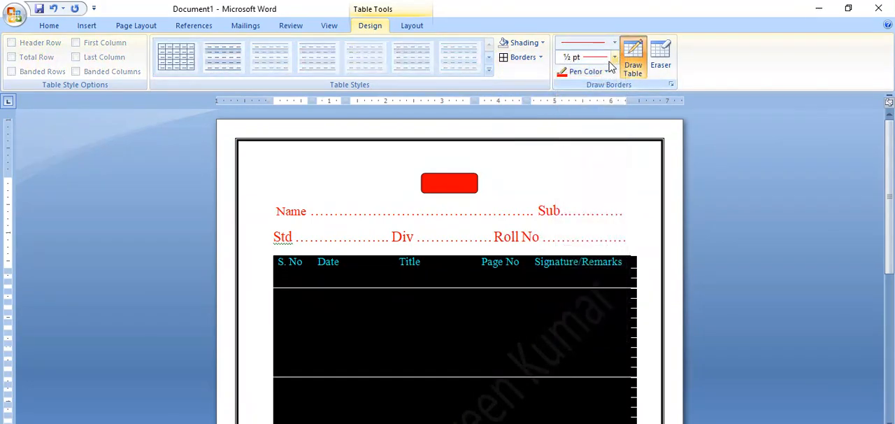
{"action": "left_click", "coordinate": [615, 58]}
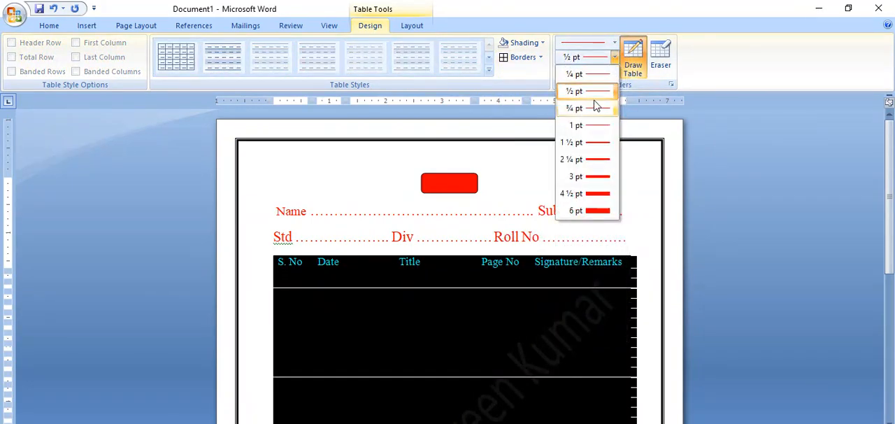
{"action": "left_click", "coordinate": [595, 109]}
{"action": "left_click", "coordinate": [600, 72]}
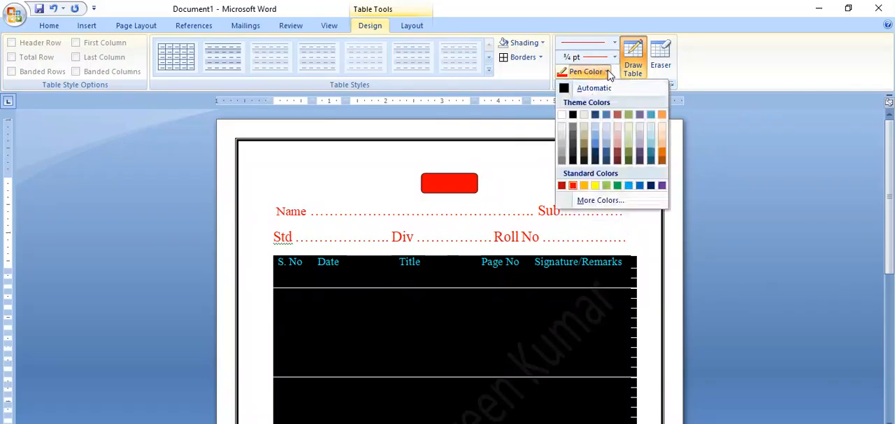
{"action": "left_click", "coordinate": [573, 185]}
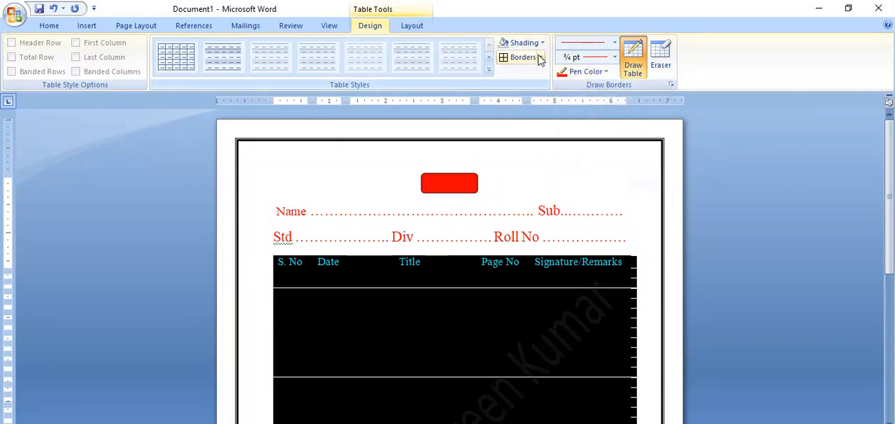
{"action": "left_click", "coordinate": [539, 57]}
{"action": "left_click", "coordinate": [535, 147]}
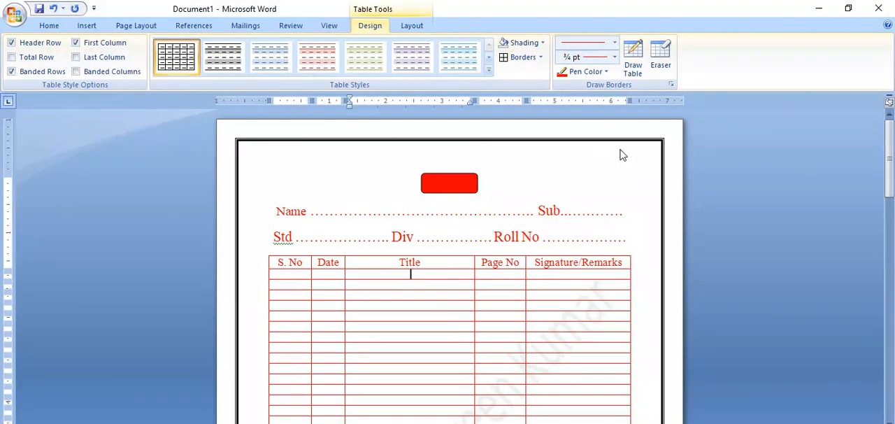
Step: Change the whole-document page border's colour to standard red
{"action": "left_click", "coordinate": [137, 27]}
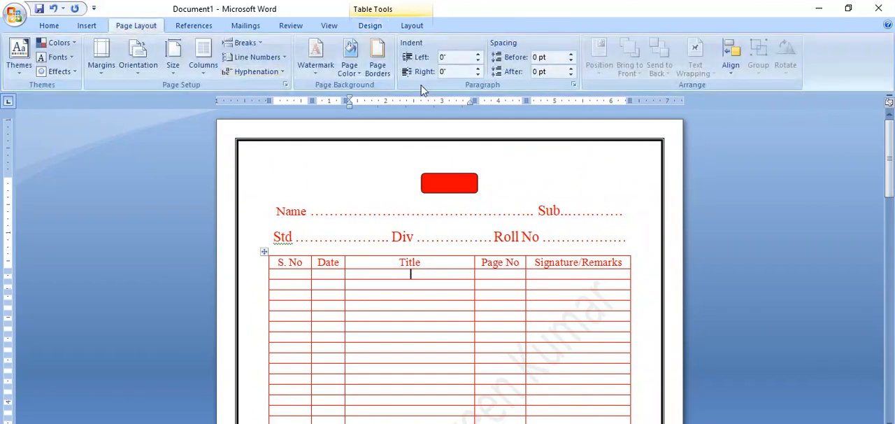
{"action": "left_click", "coordinate": [377, 65]}
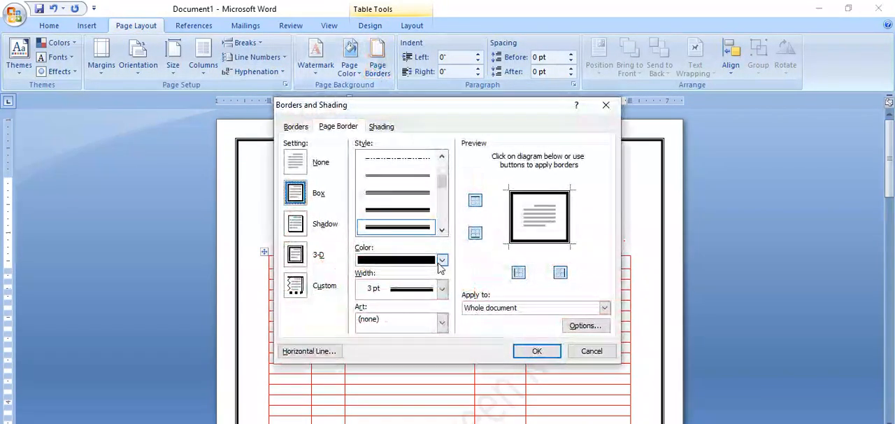
{"action": "left_click", "coordinate": [442, 260]}
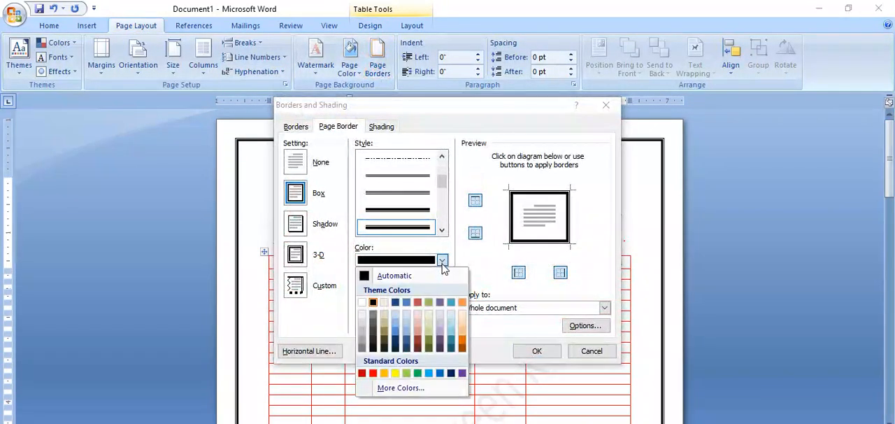
{"action": "left_click", "coordinate": [373, 372]}
{"action": "left_click", "coordinate": [536, 350]}
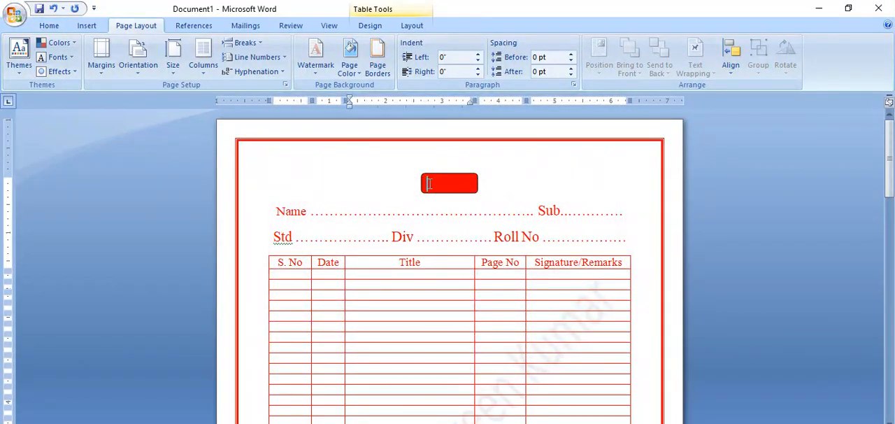
Step: Set the INDEX heading text to white inside its red shape
{"action": "left_click_drag", "start_coordinate": [429, 183], "coordinate": [482, 184]}
{"action": "left_click", "coordinate": [48, 27]}
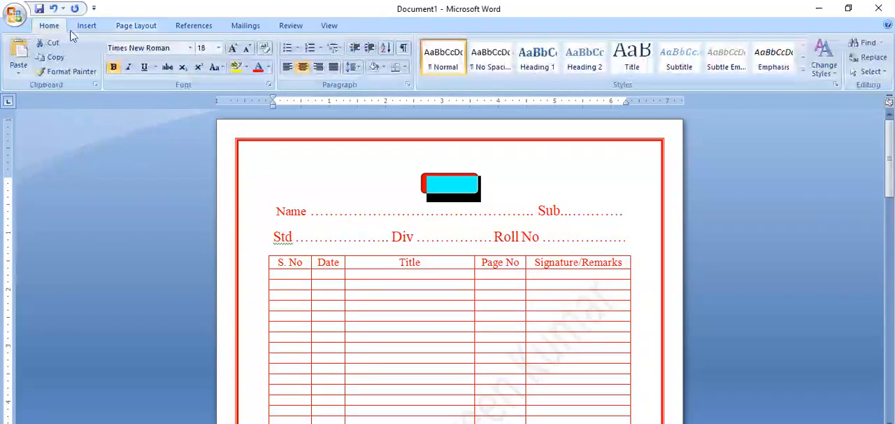
{"action": "left_click", "coordinate": [268, 67]}
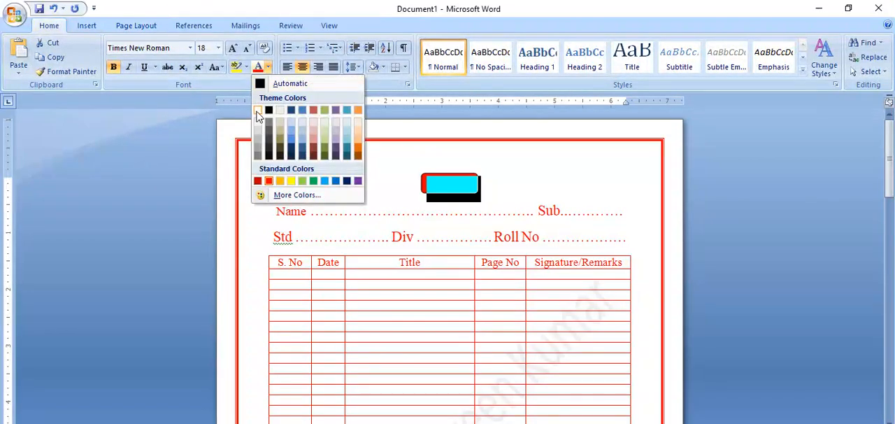
{"action": "left_click", "coordinate": [258, 110]}
{"action": "left_click", "coordinate": [523, 184]}
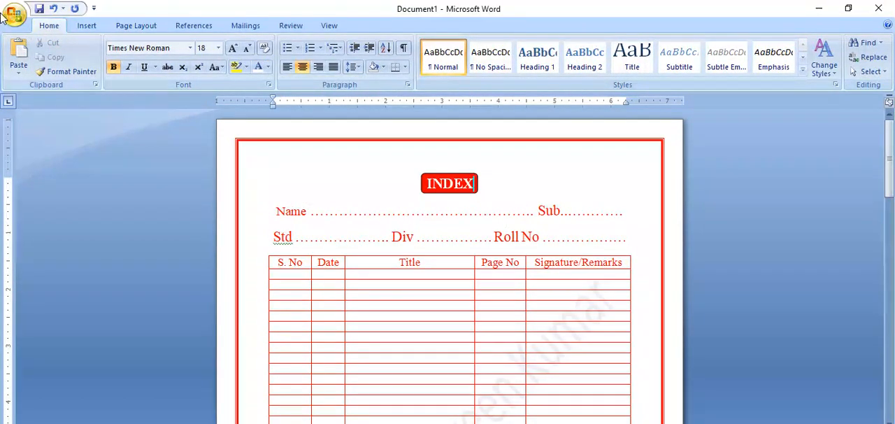
Step: Check the red version of the index page in Print Preview and return to editing
{"action": "left_click", "coordinate": [16, 15]}
{"action": "mouse_move", "coordinate": [73, 161]}
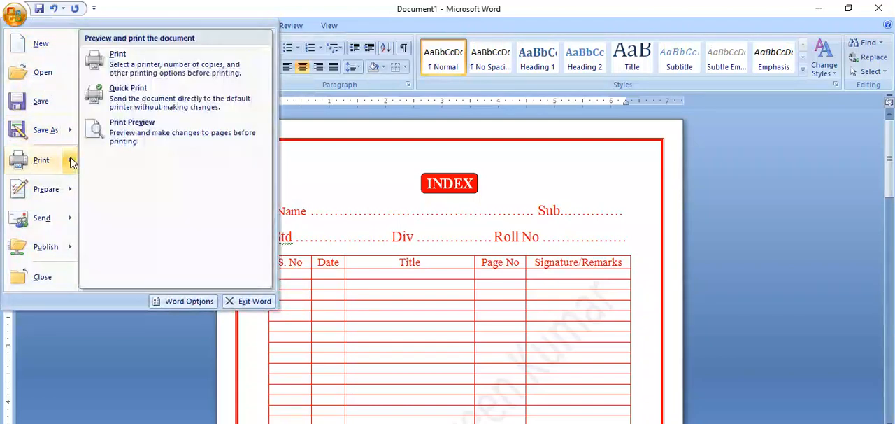
{"action": "left_click", "coordinate": [130, 135]}
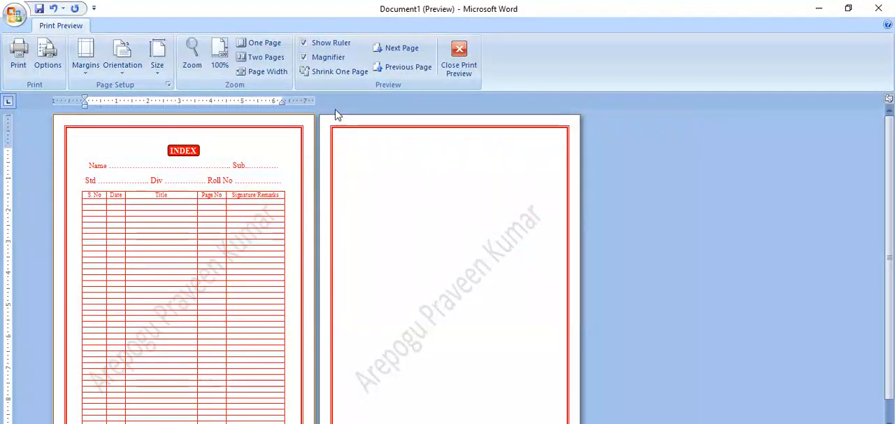
{"action": "left_click", "coordinate": [458, 57]}
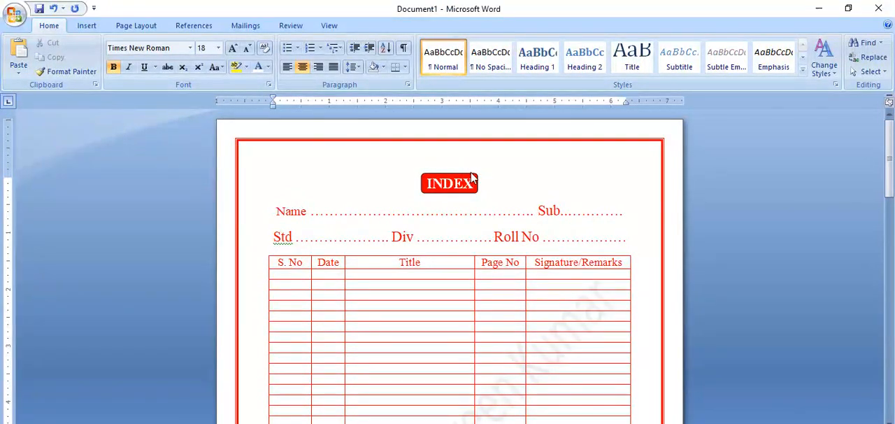
Step: Select the INDEX heading shape for further formatting
{"action": "left_click", "coordinate": [472, 177]}
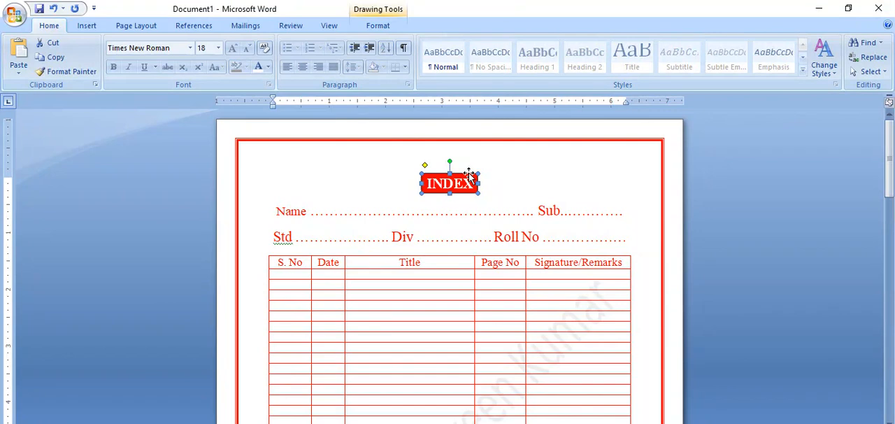